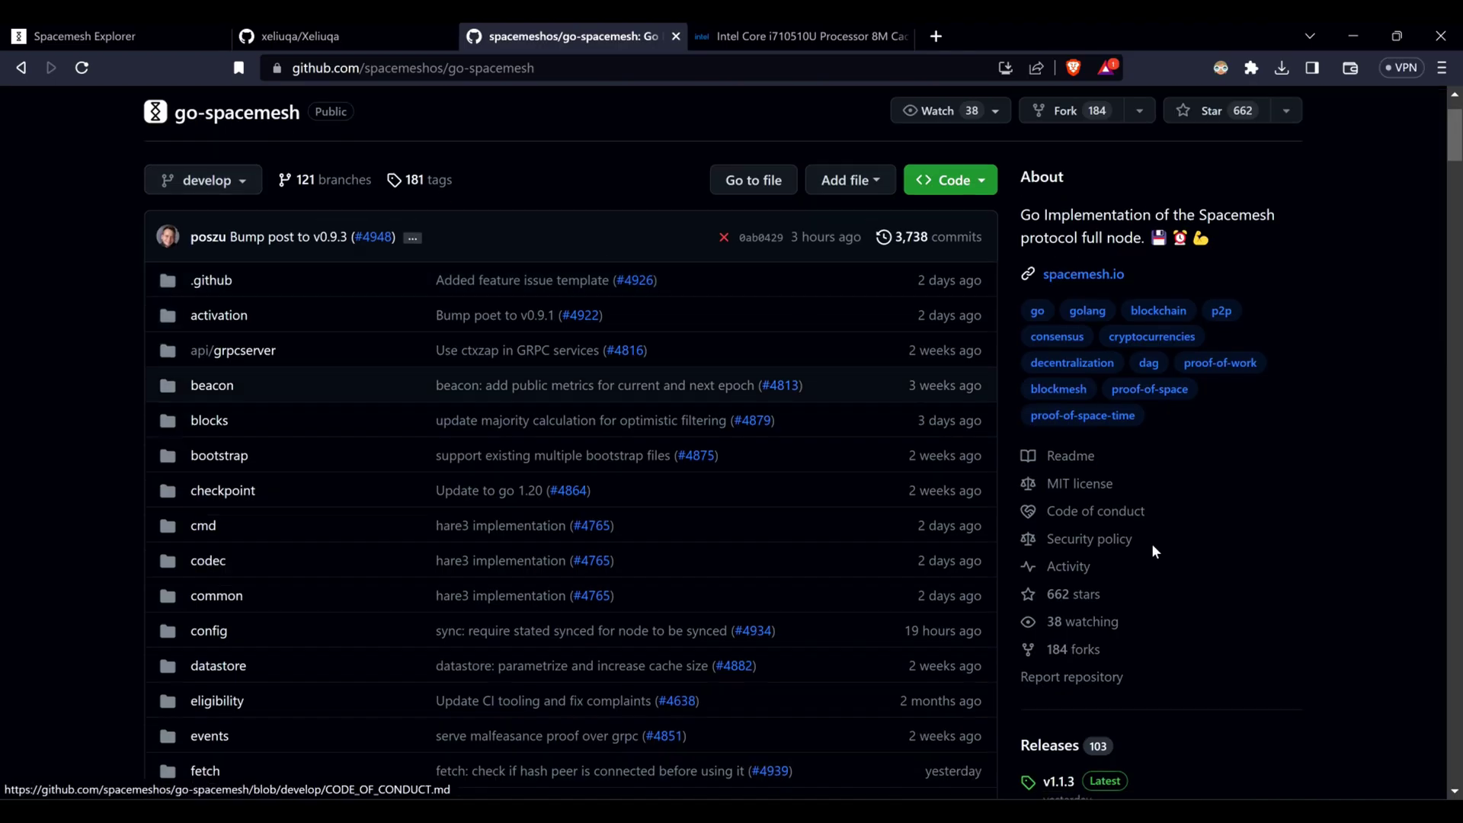
Step: Leave the browser and locate profiler.exe in the go-sm folder on the desktop
scroll(1151, 544, "down", 3)
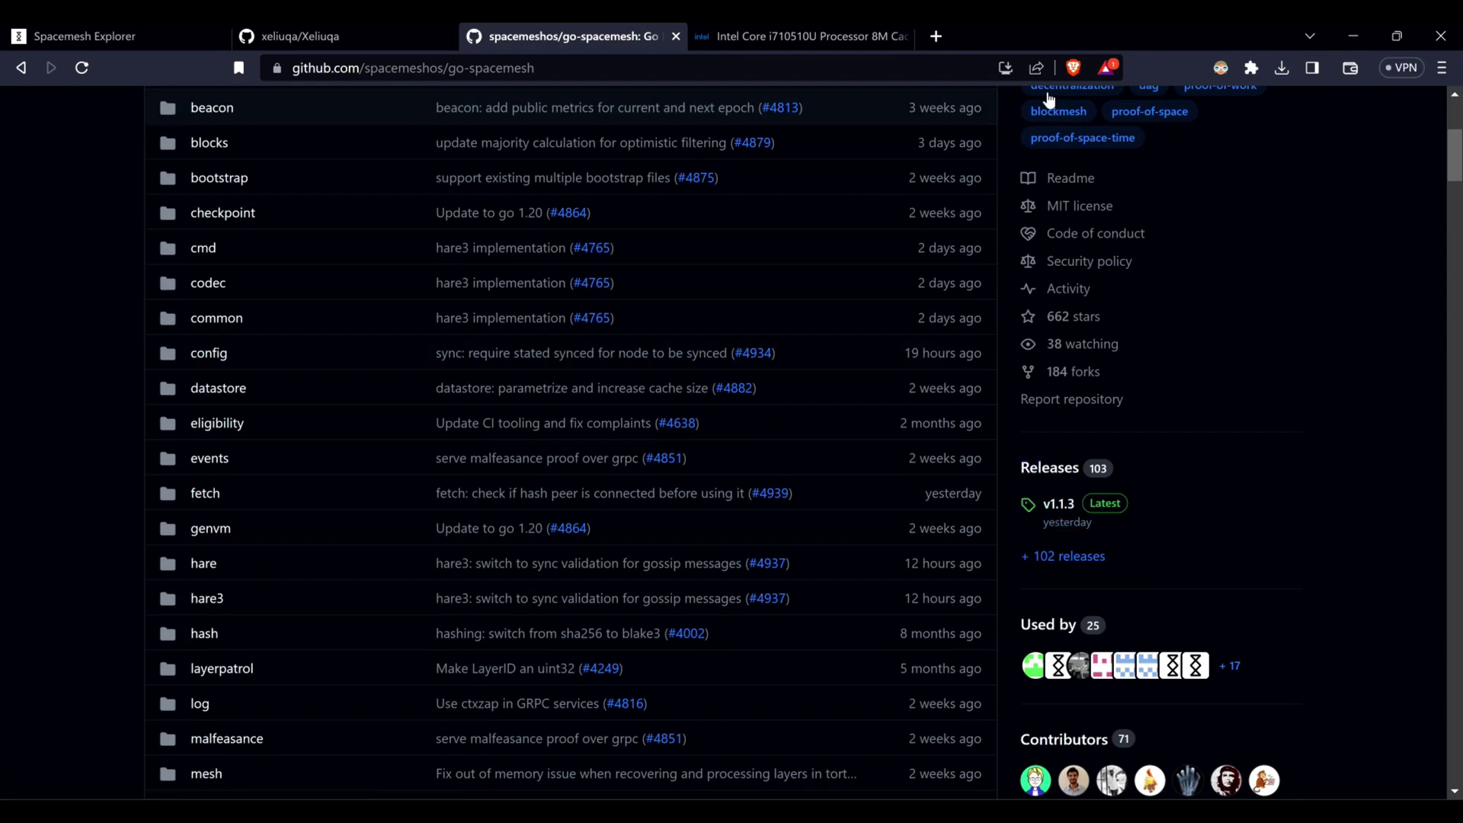
left_click(1353, 36)
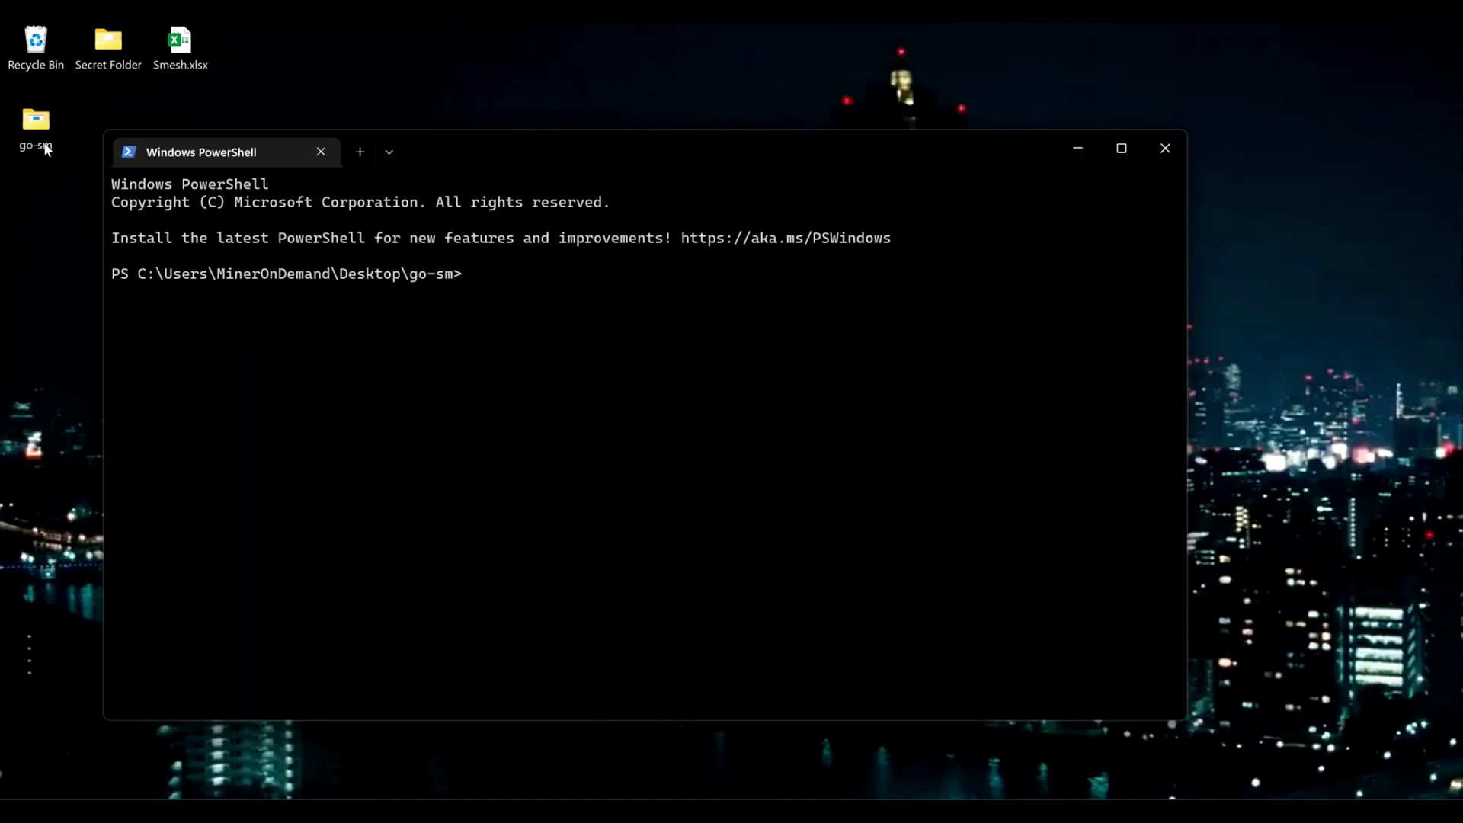
double_click(43, 142)
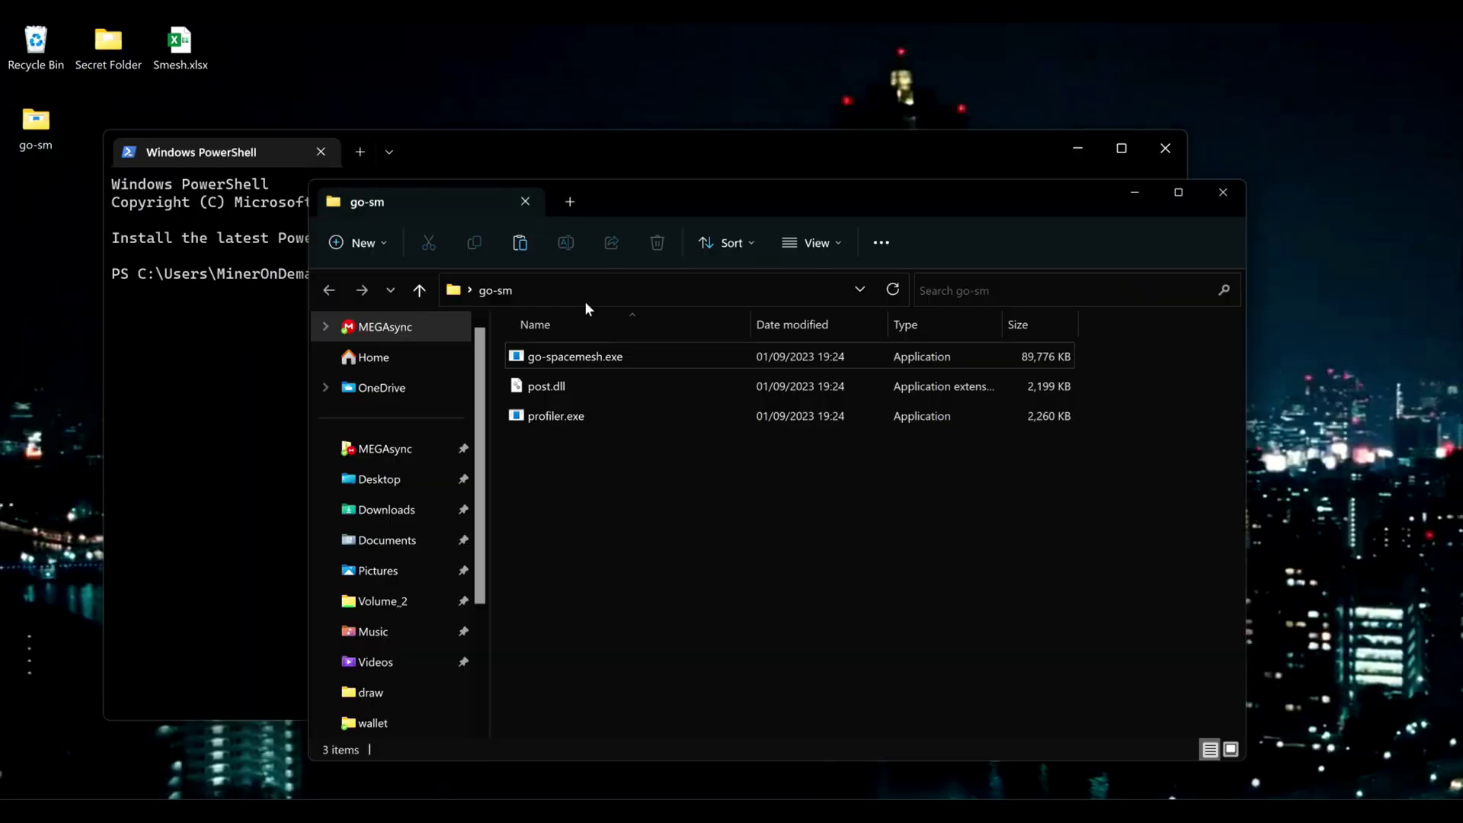
left_click(556, 417)
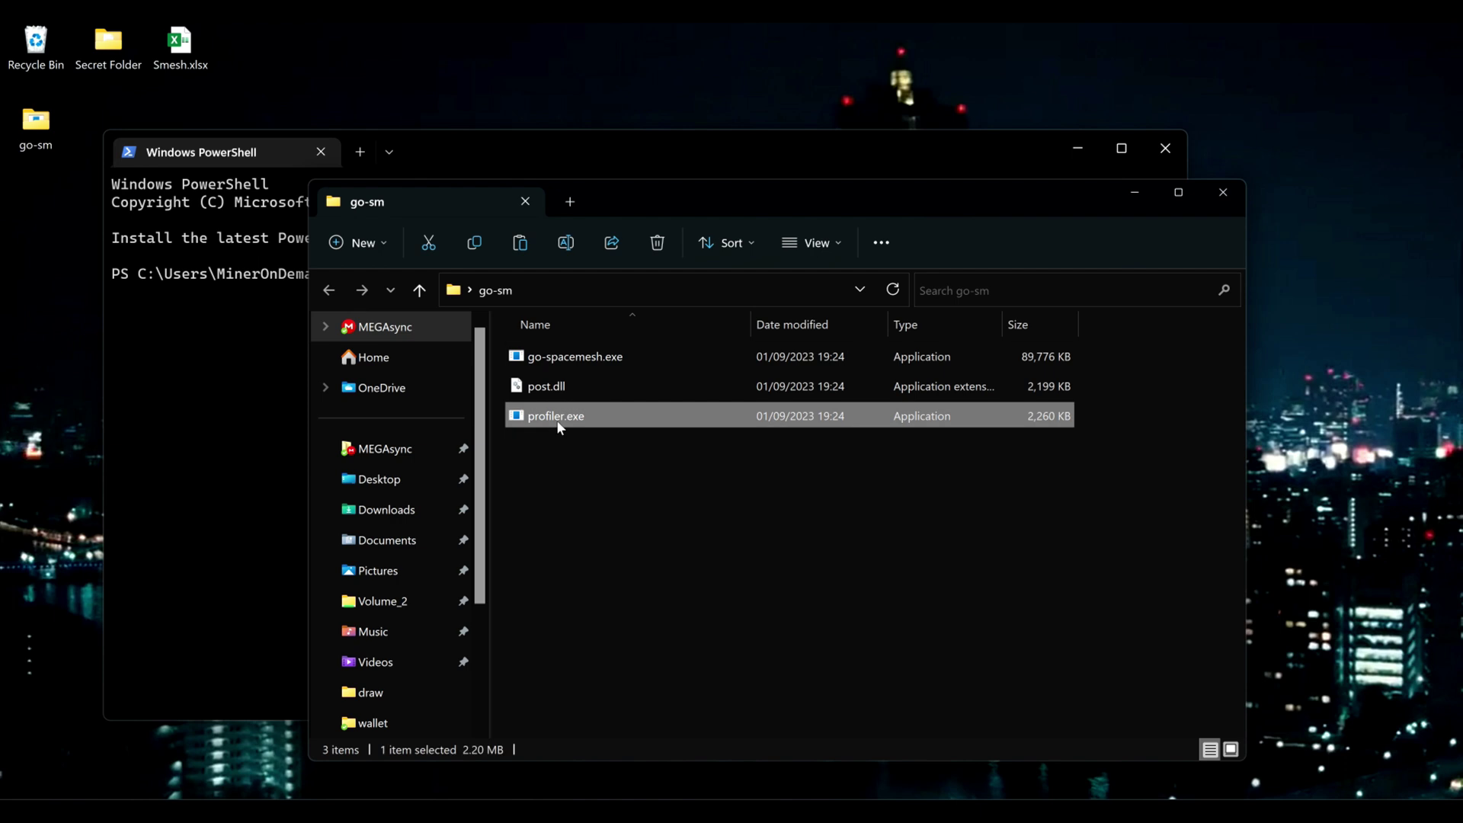
left_click(1240, 204)
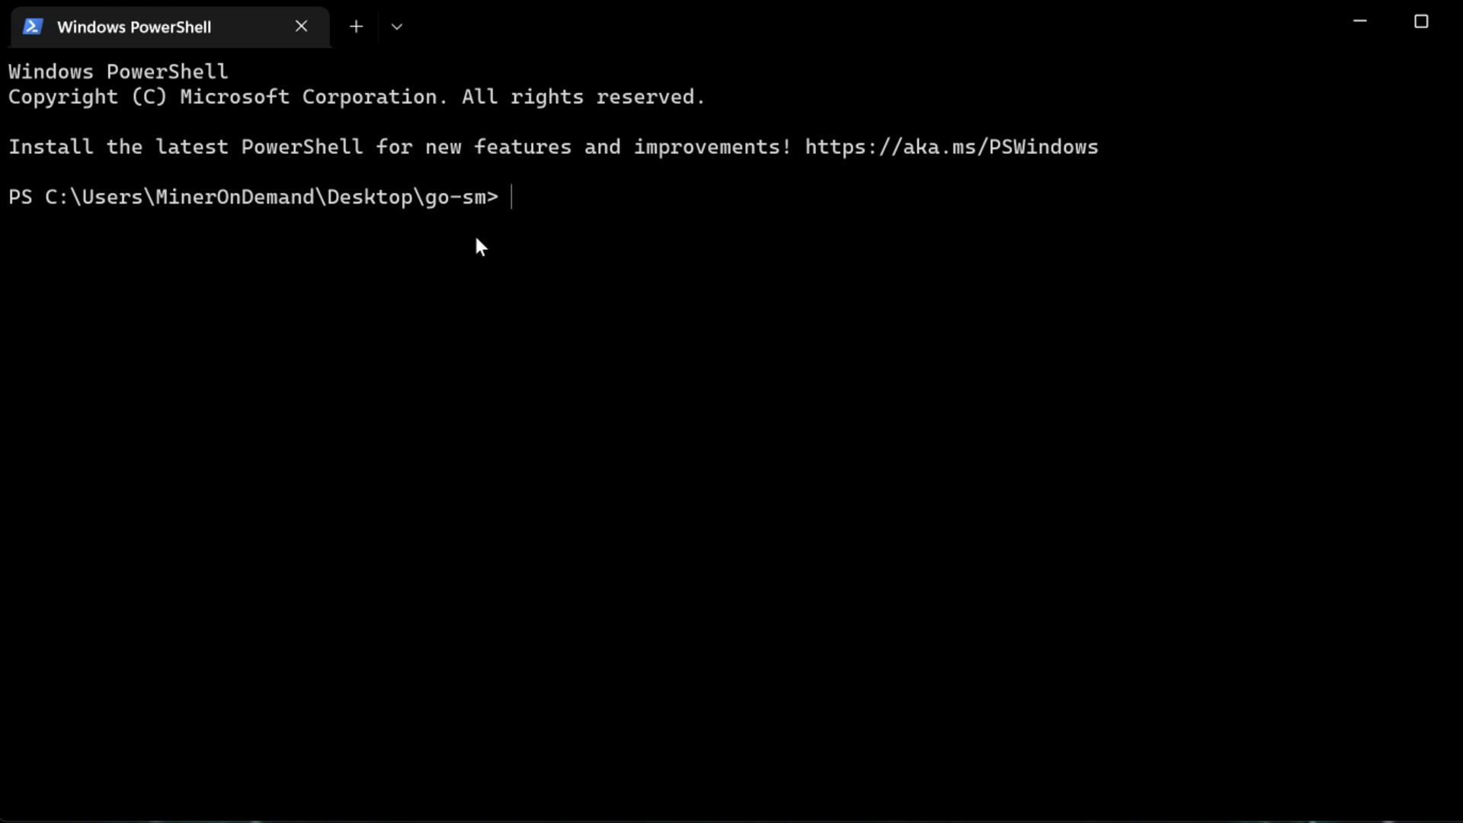
Step: Run ./profiler.exe -h in PowerShell to list the profiler's options
type("./profiler -h")
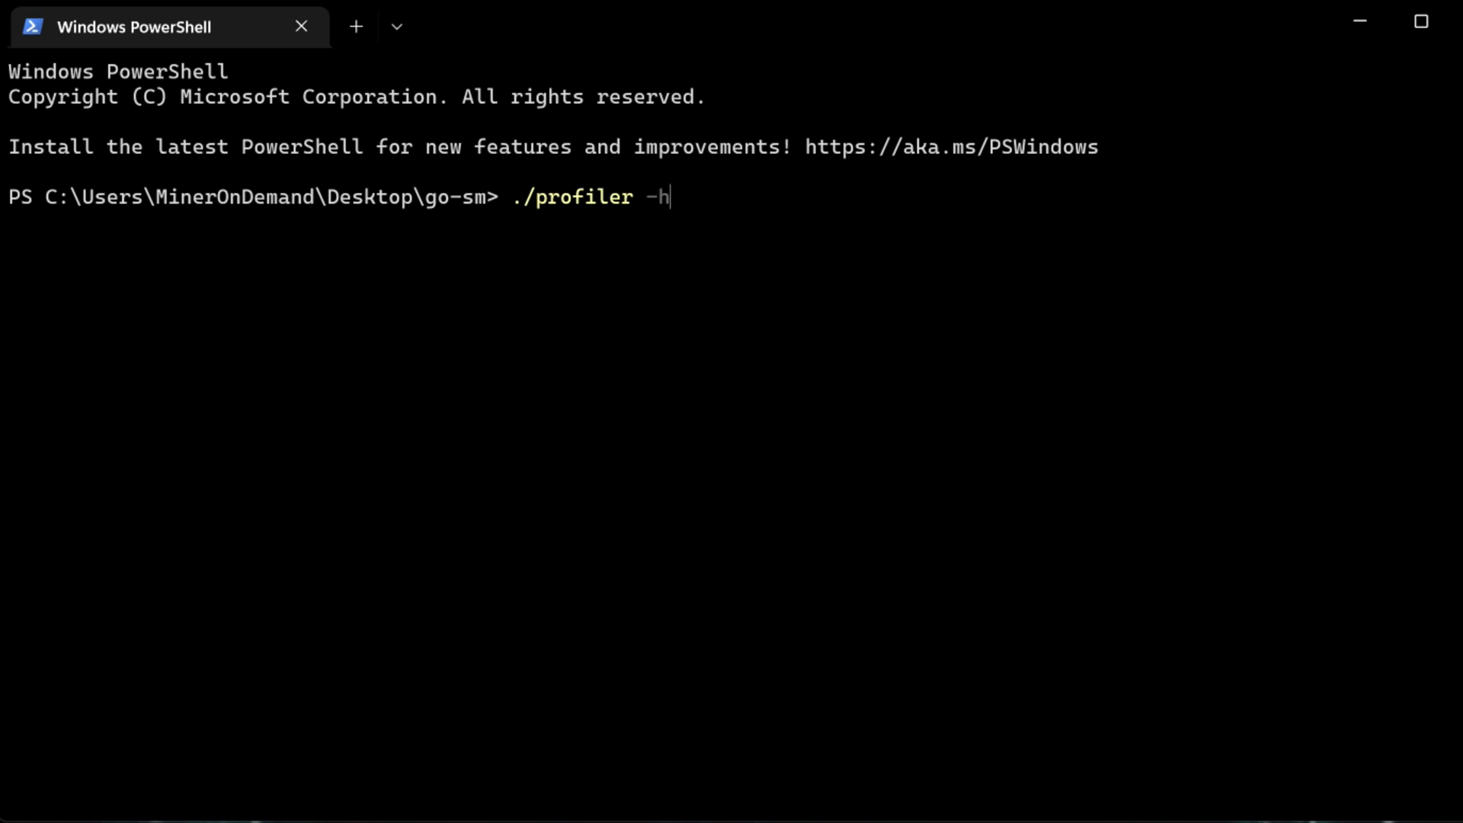
key("Left")
key("Left")
key("Left")
type(".exe")
key("Return")
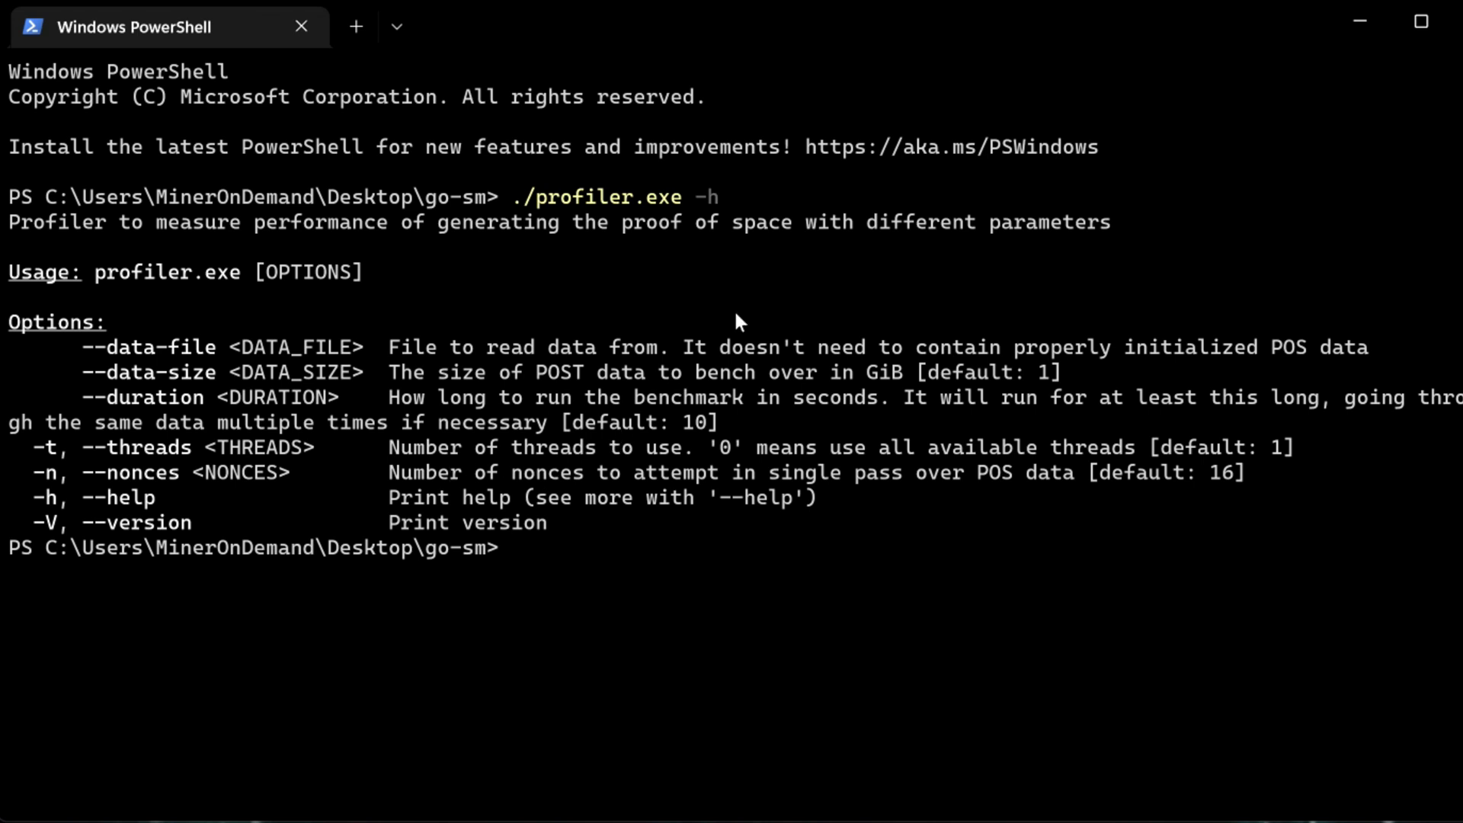
Step: Recall the profiler command without its -h flag and highlight the threads option in the help text
key("Up")
key("BackSpace")
key("BackSpace")
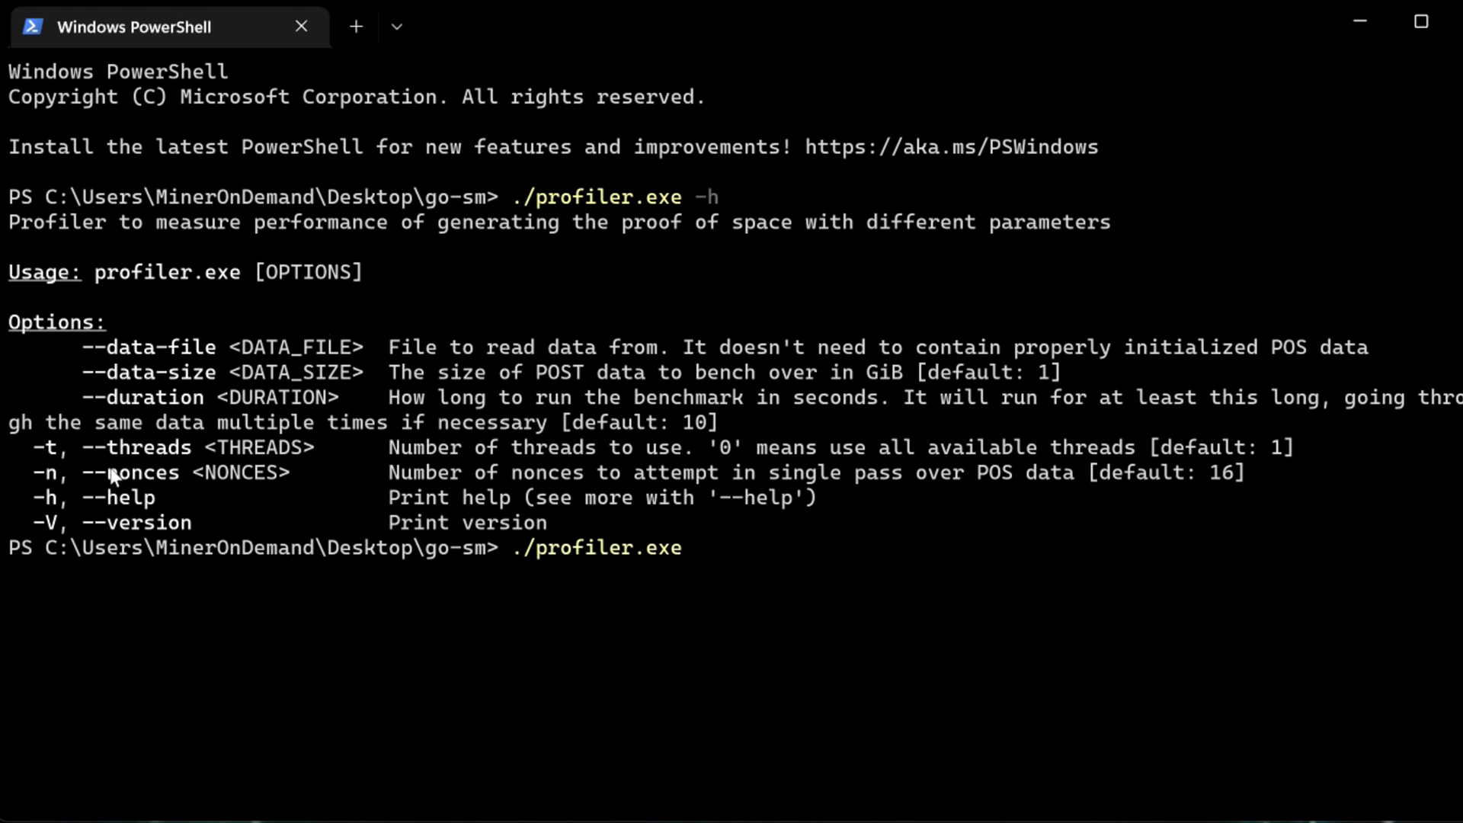
left_click_drag(28, 450, 190, 450)
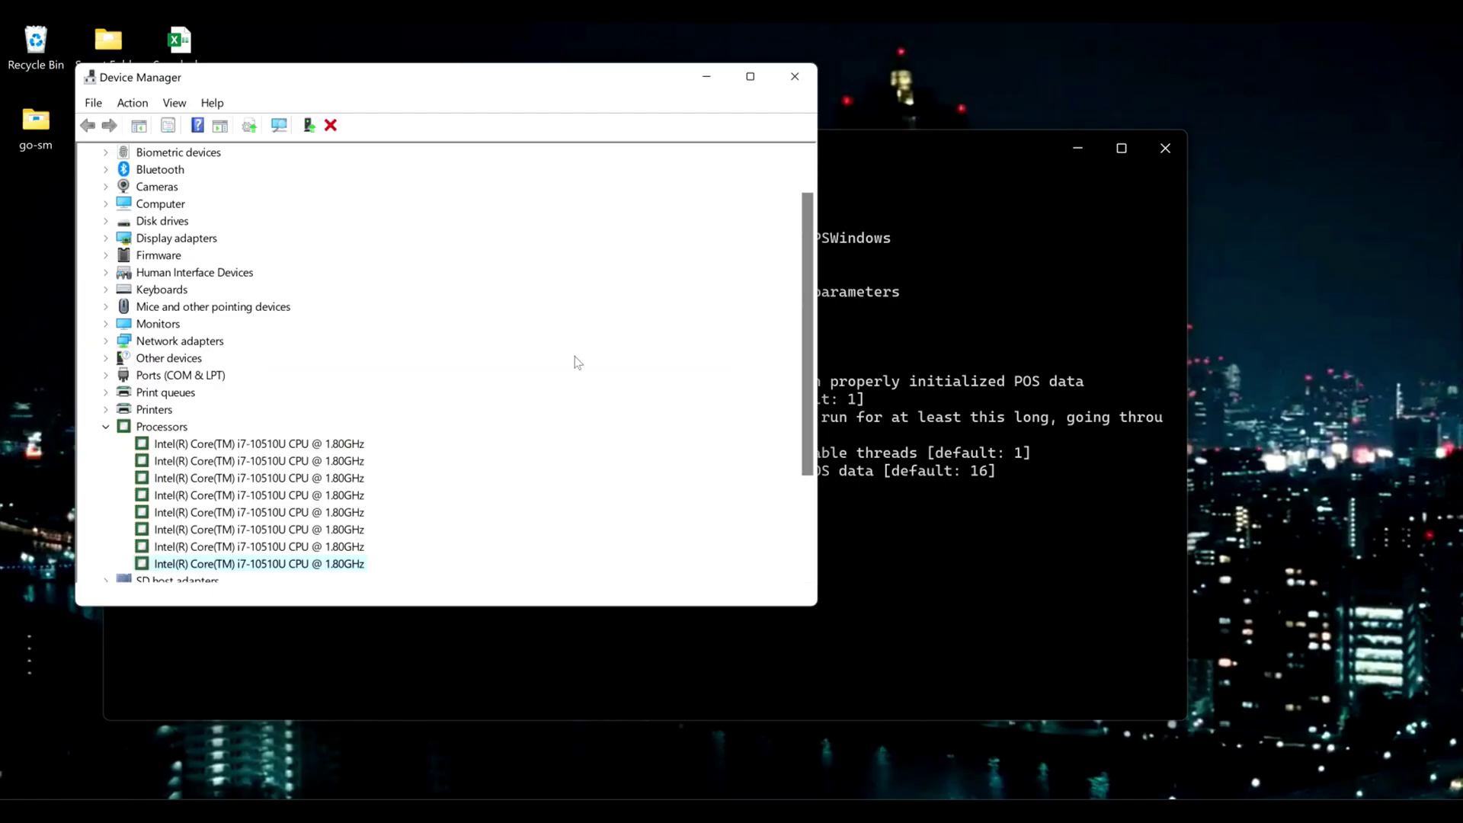
Step: Examine the entries under Processors in Device Manager
scroll(335, 358, "down", 2)
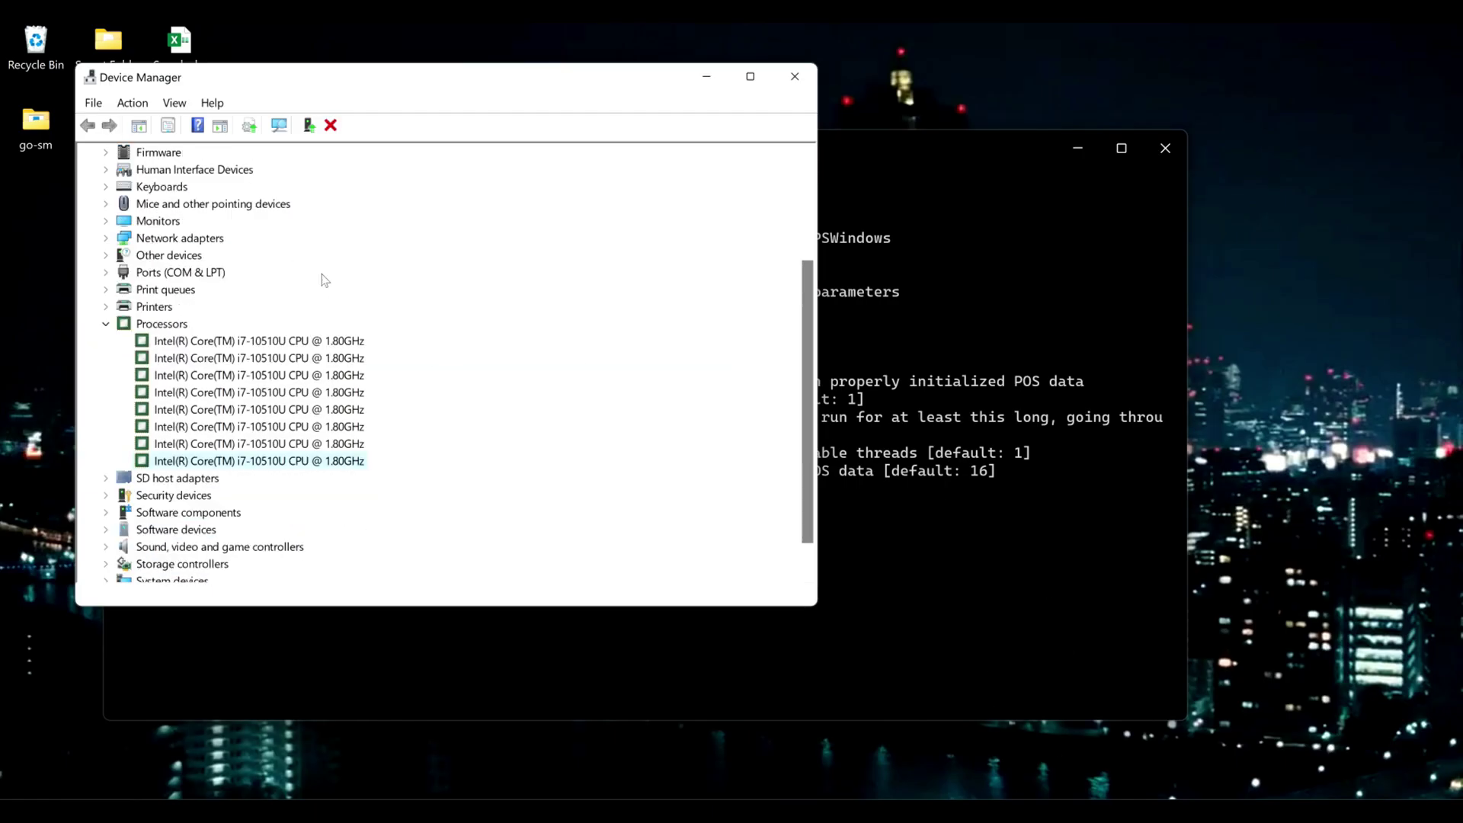
left_click(217, 344)
left_click(208, 460)
left_click(237, 396)
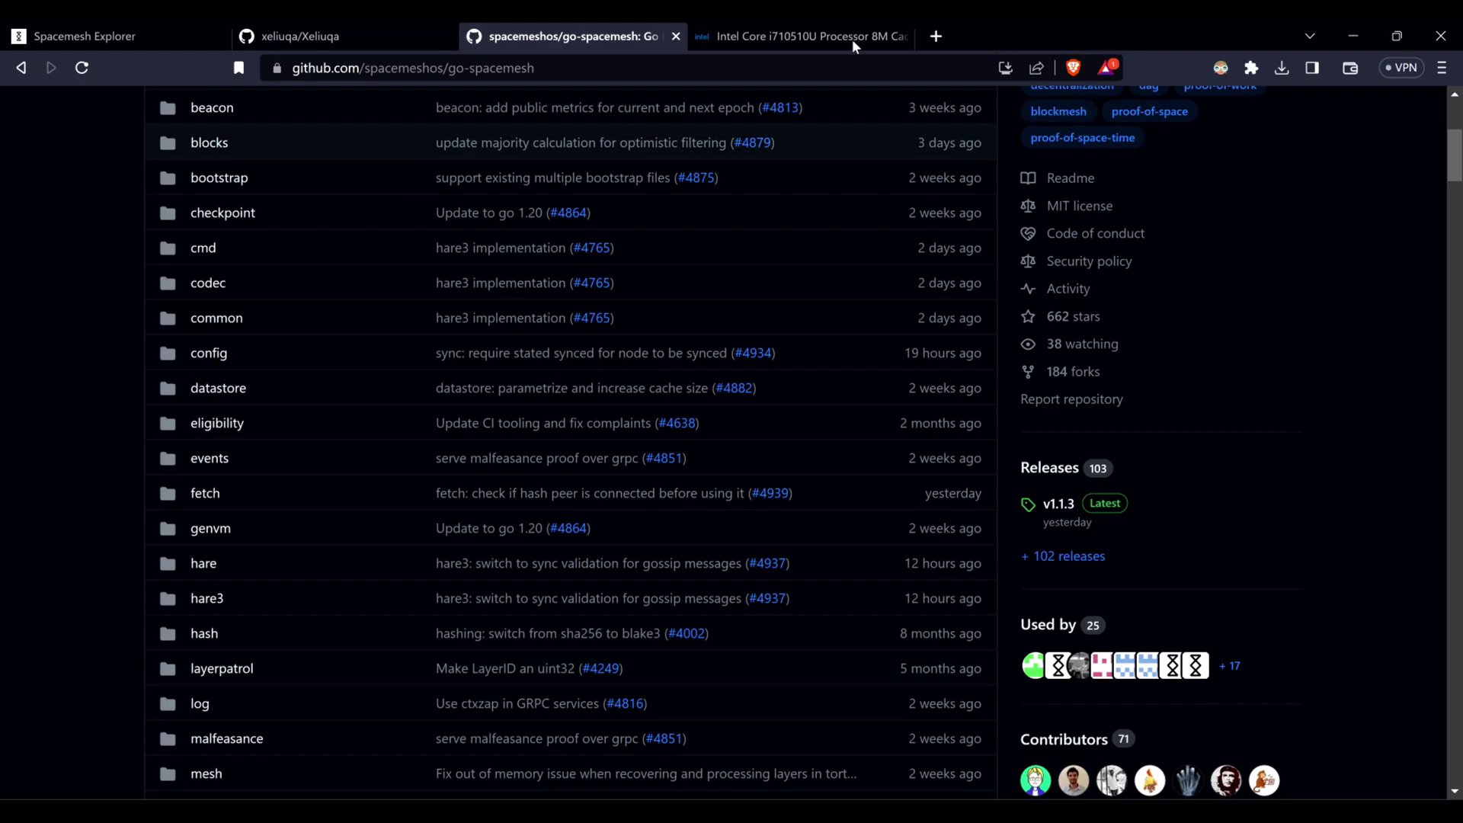
Step: Check the total threads on Intel's i7-10510U specifications page, and close that page and Device Manager
left_click(794, 40)
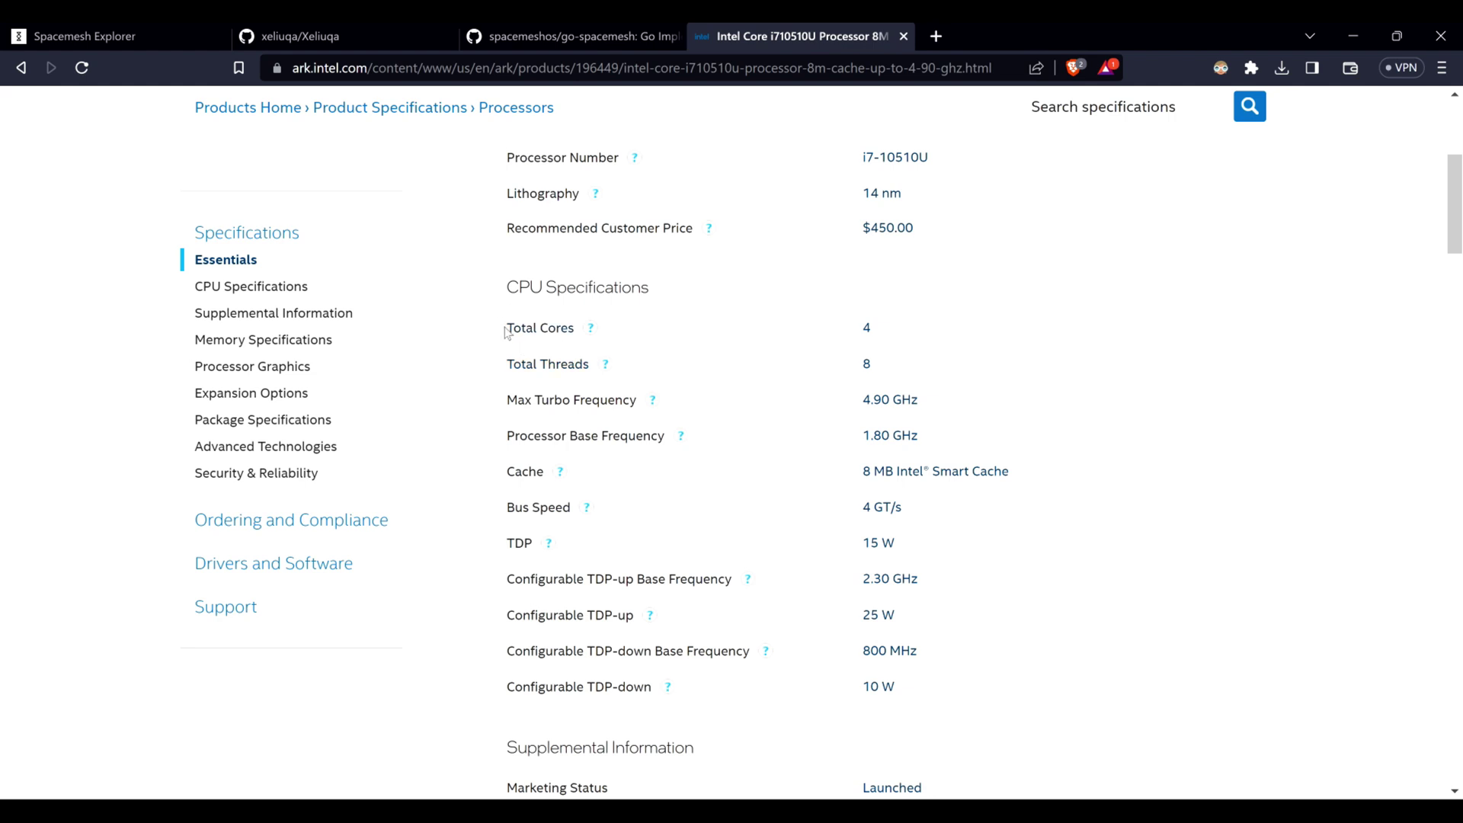
left_click_drag(506, 336, 469, 375)
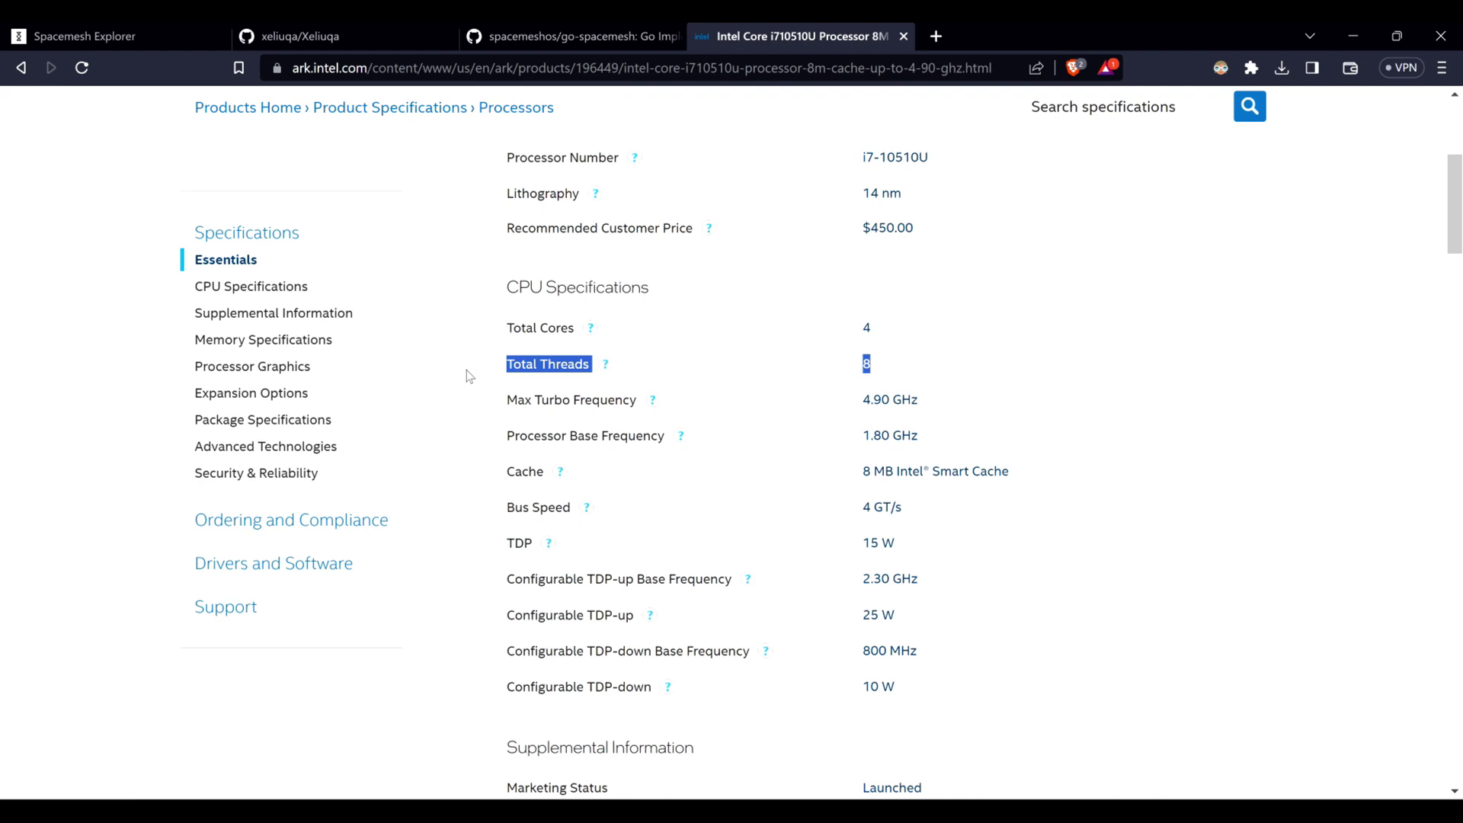
left_click(902, 38)
left_click(1353, 38)
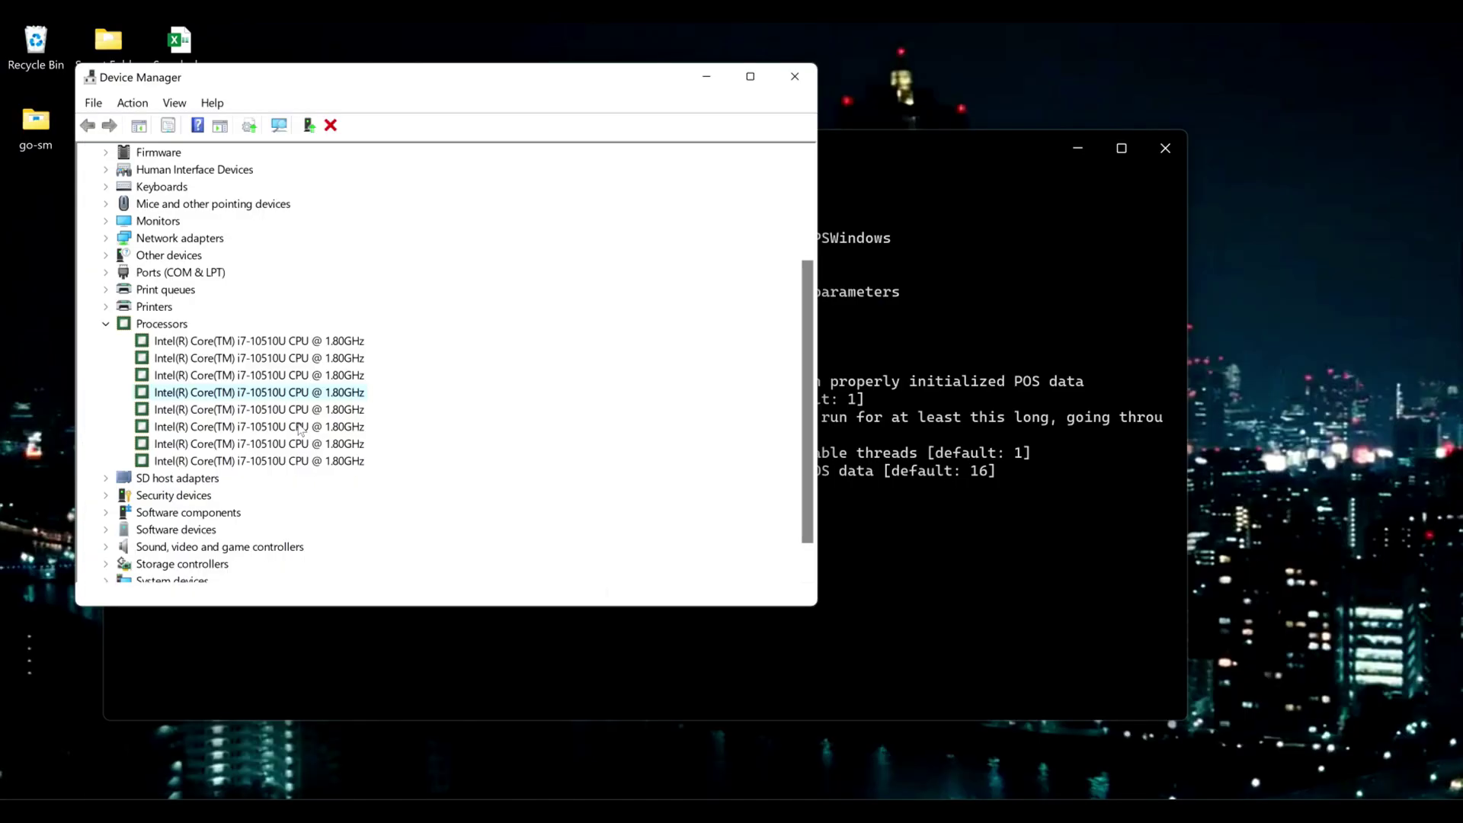
left_click(794, 77)
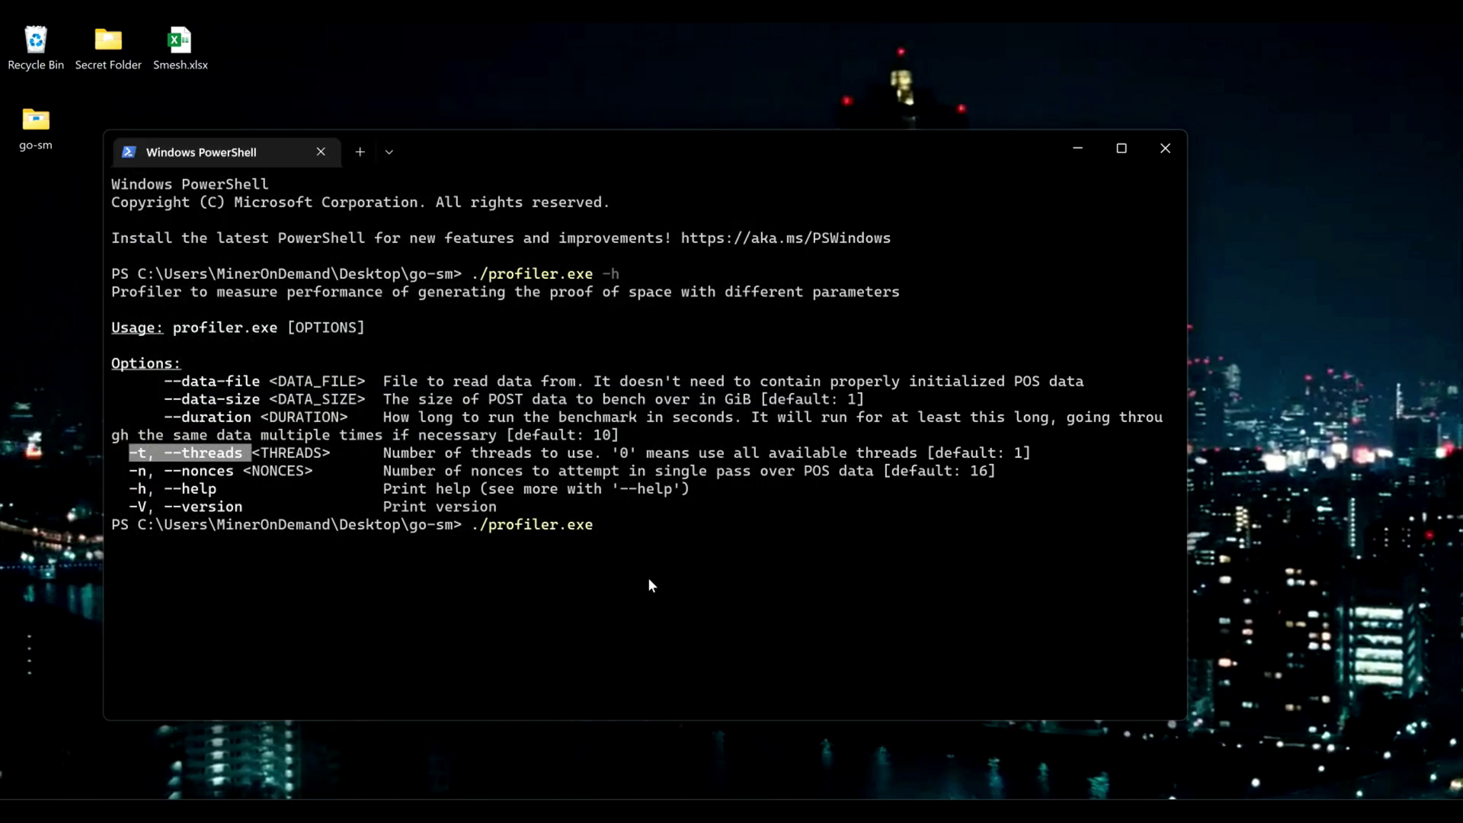
Step: Extend the profiler command with -t 5 --nonces 144 in PowerShell
type("-t")
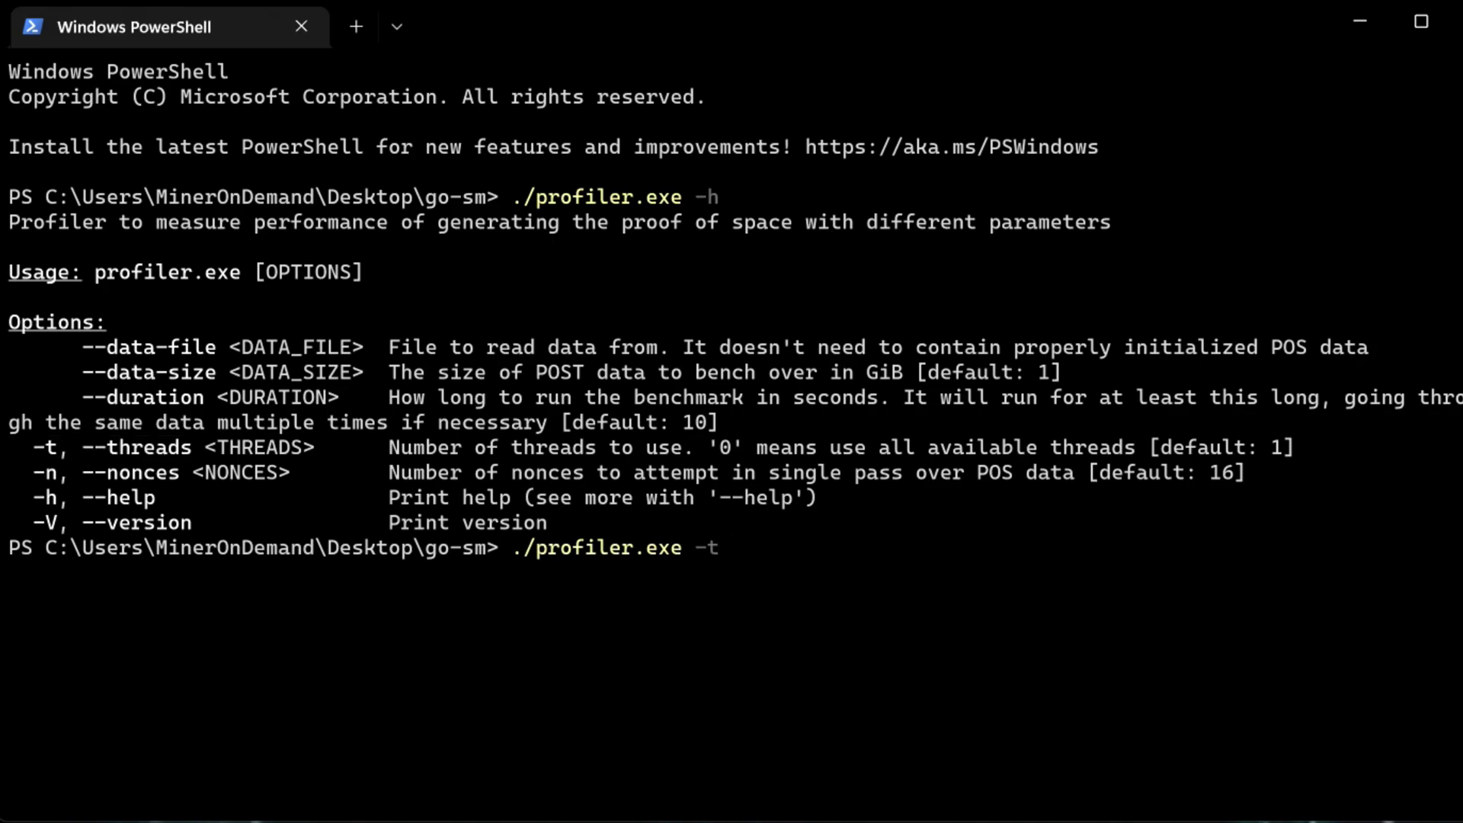
type(" 5")
type("-- non")
key("BackSpace")
key("BackSpace")
key("BackSpace")
key("BackSpace")
type("nonces 144")
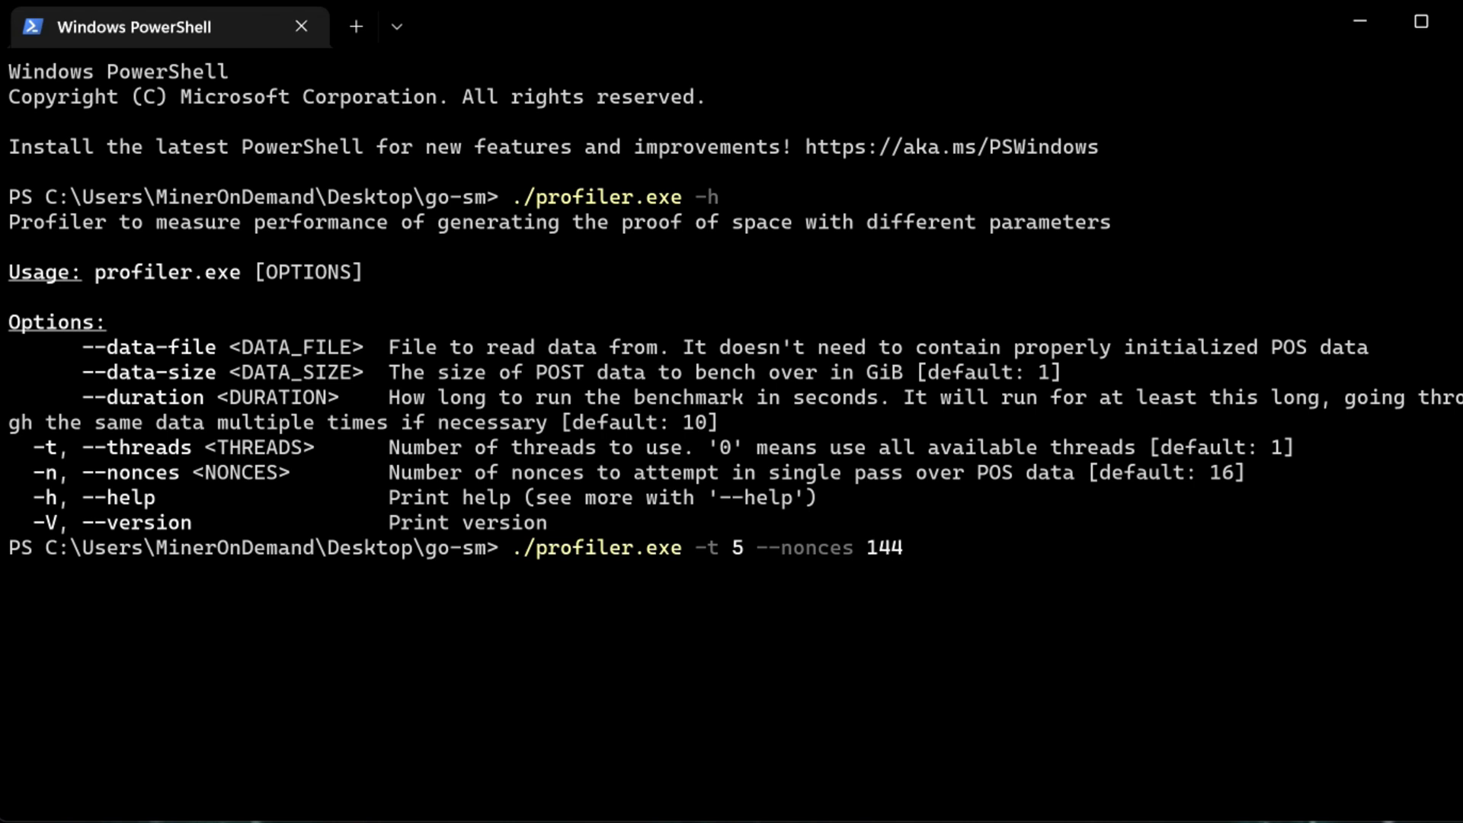
Step: Add a --data-file option to the command that points to windos11.iso in the account's Downloads folder
type(" --data-file")
right_click(1135, 559)
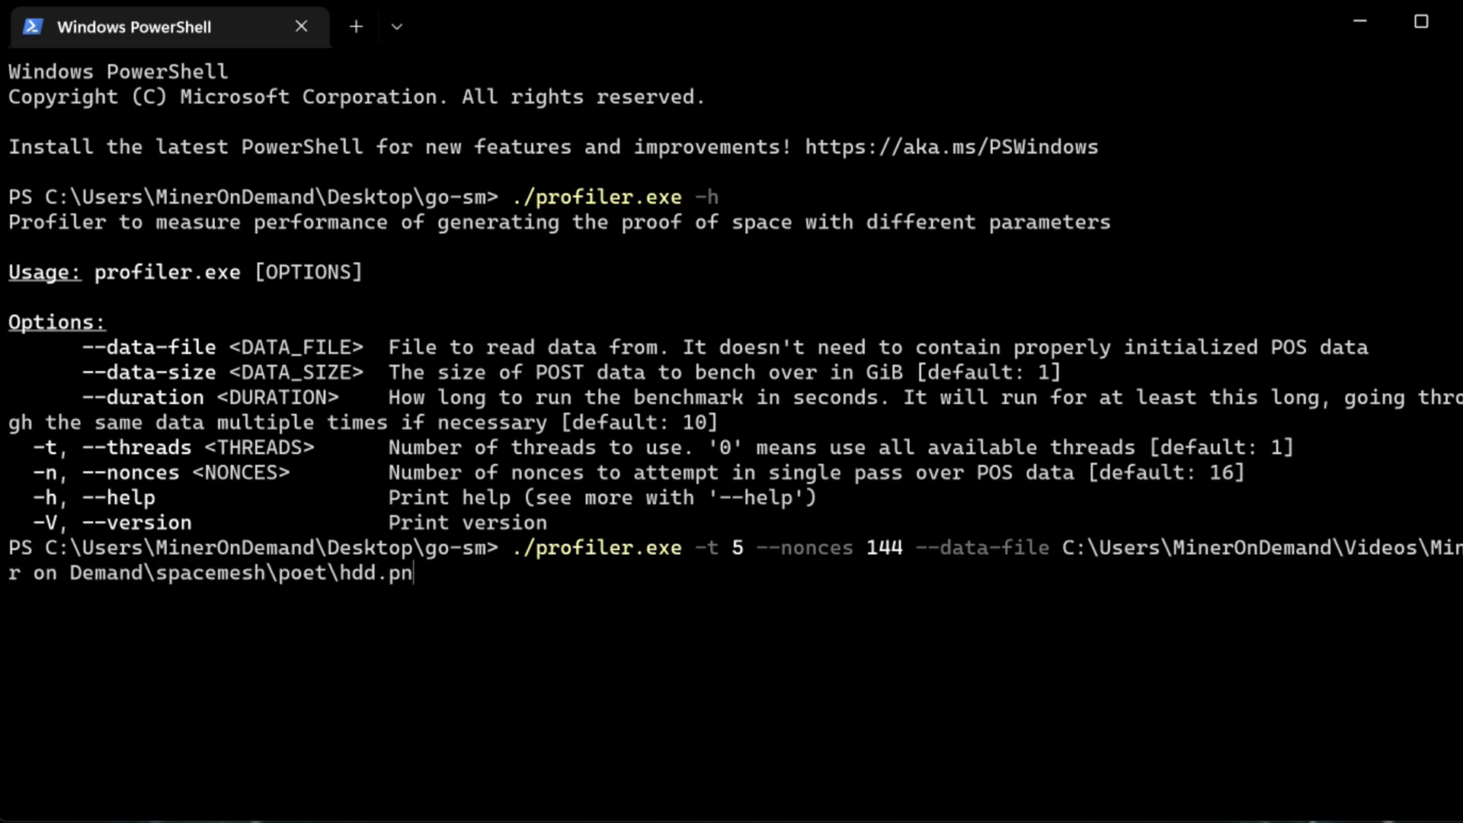
key("BackSpace")
key("BackSpace")
key("BackSpace")
key("BackSpace")
key("BackSpace")
key("BackSpace")
key("BackSpace")
key("BackSpace")
key("BackSpace")
key("BackSpace")
key("BackSpace")
key("BackSpace")
key("BackSpace")
key("BackSpace")
key("BackSpace")
key("BackSpace")
key("BackSpace")
key("BackSpace")
key("BackSpace")
type("Downloa")
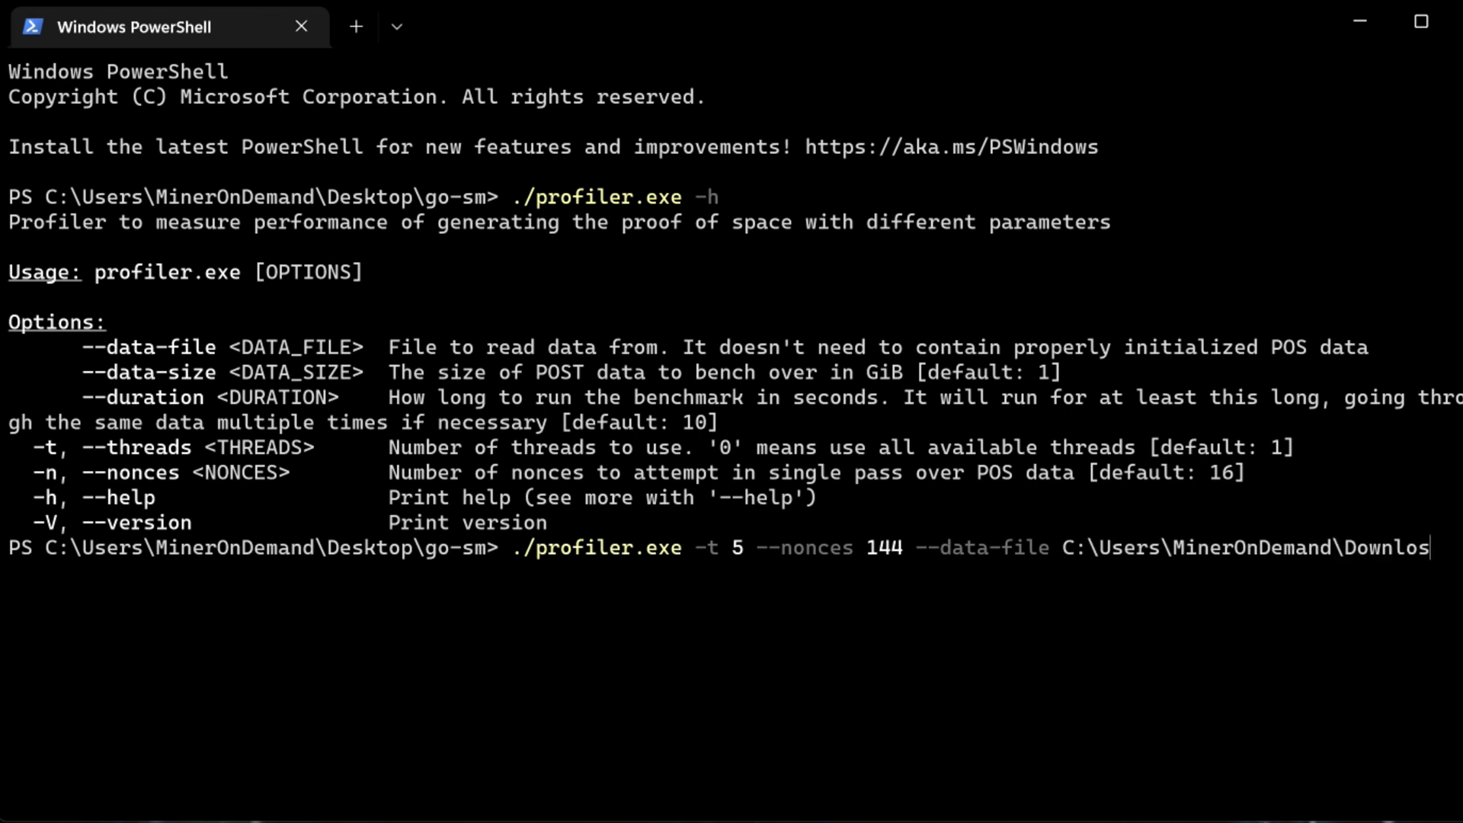
key("BackSpace")
key("BackSpace")
key("BackSpace")
type("loads\\Windos11.")
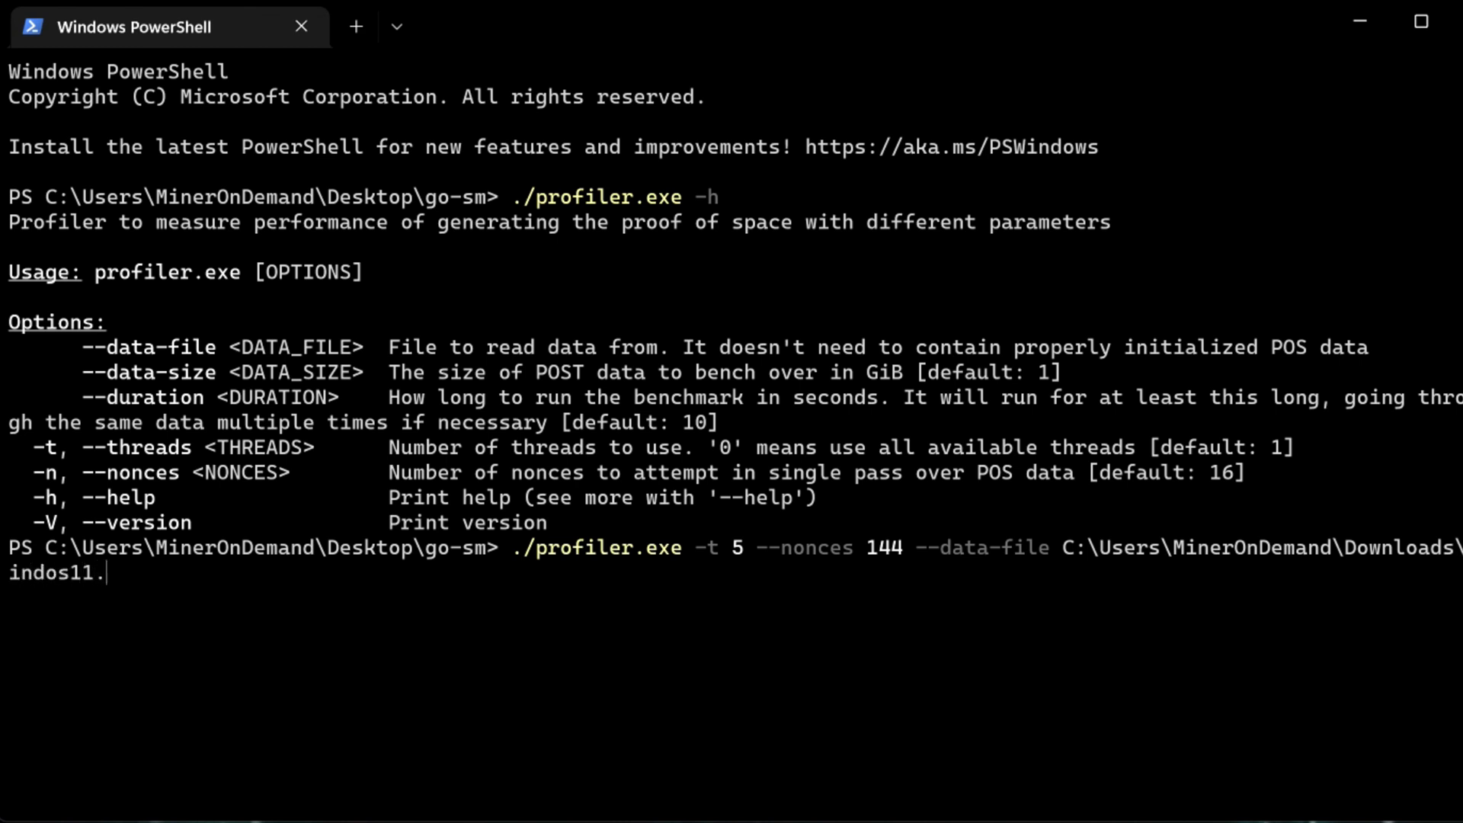
type("iso")
Step: Highlight the duration option and its default in the help text, and run the 144-nonce benchmark
key("Left")
key("Left")
key("Left")
key("Left")
key("Right")
key("Right")
key("Right")
key("Right")
left_click_drag(126, 401, 256, 398)
left_click_drag(622, 423, 756, 424)
left_click(352, 565)
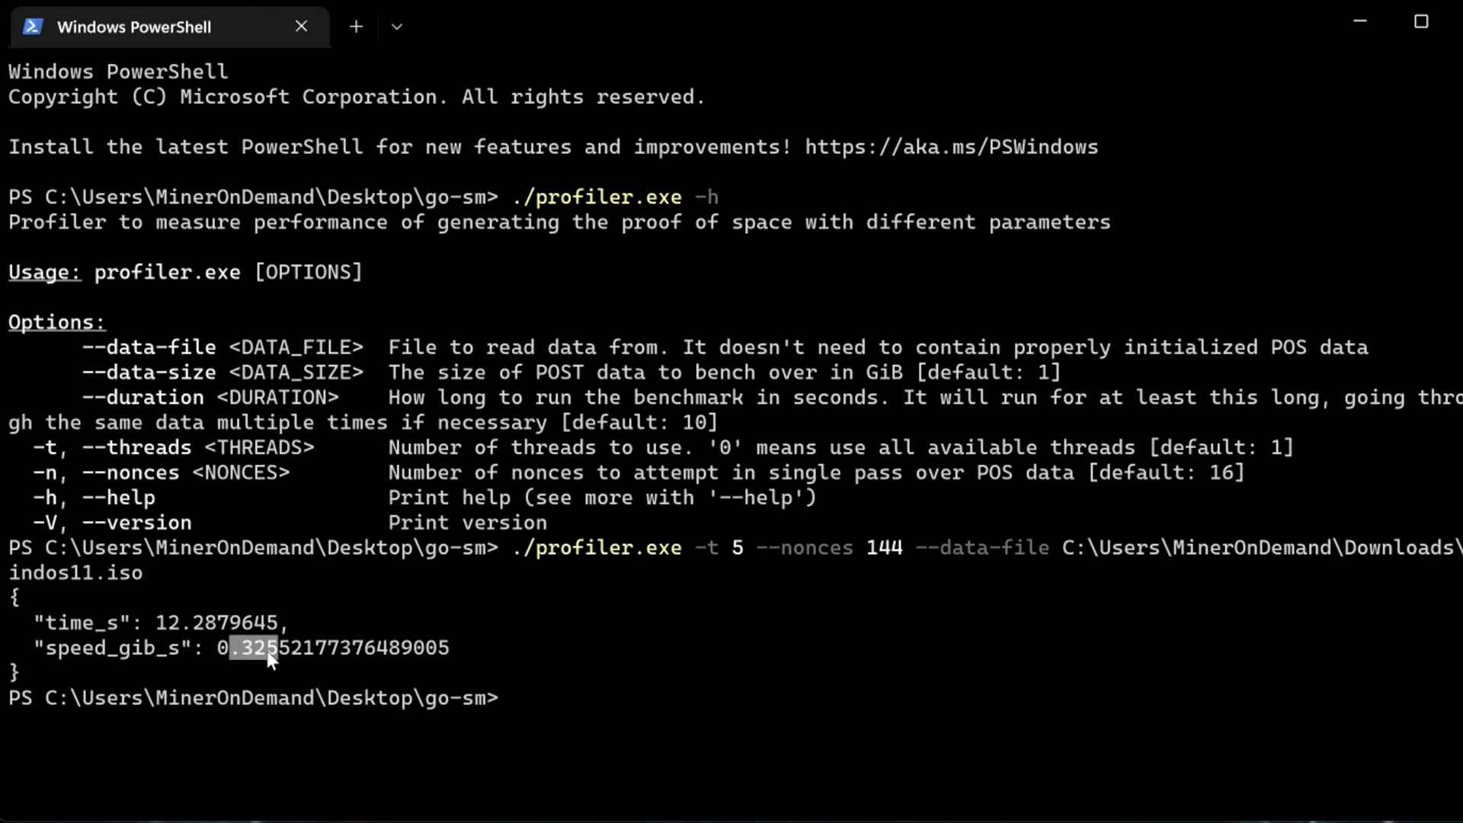
Step: Rerun the benchmark on windos11.iso with 5 threads and nonces set to 288
key("Up")
key("Left")
key("Left")
key("Left")
key("Left")
key("Left")
key("Left")
key("Left")
key("Left")
key("Left")
key("Left")
key("Left")
key("Left")
key("Left")
key("Left")
key("Left")
key("Left")
key("Left")
key("Left")
key("Left")
key("Left")
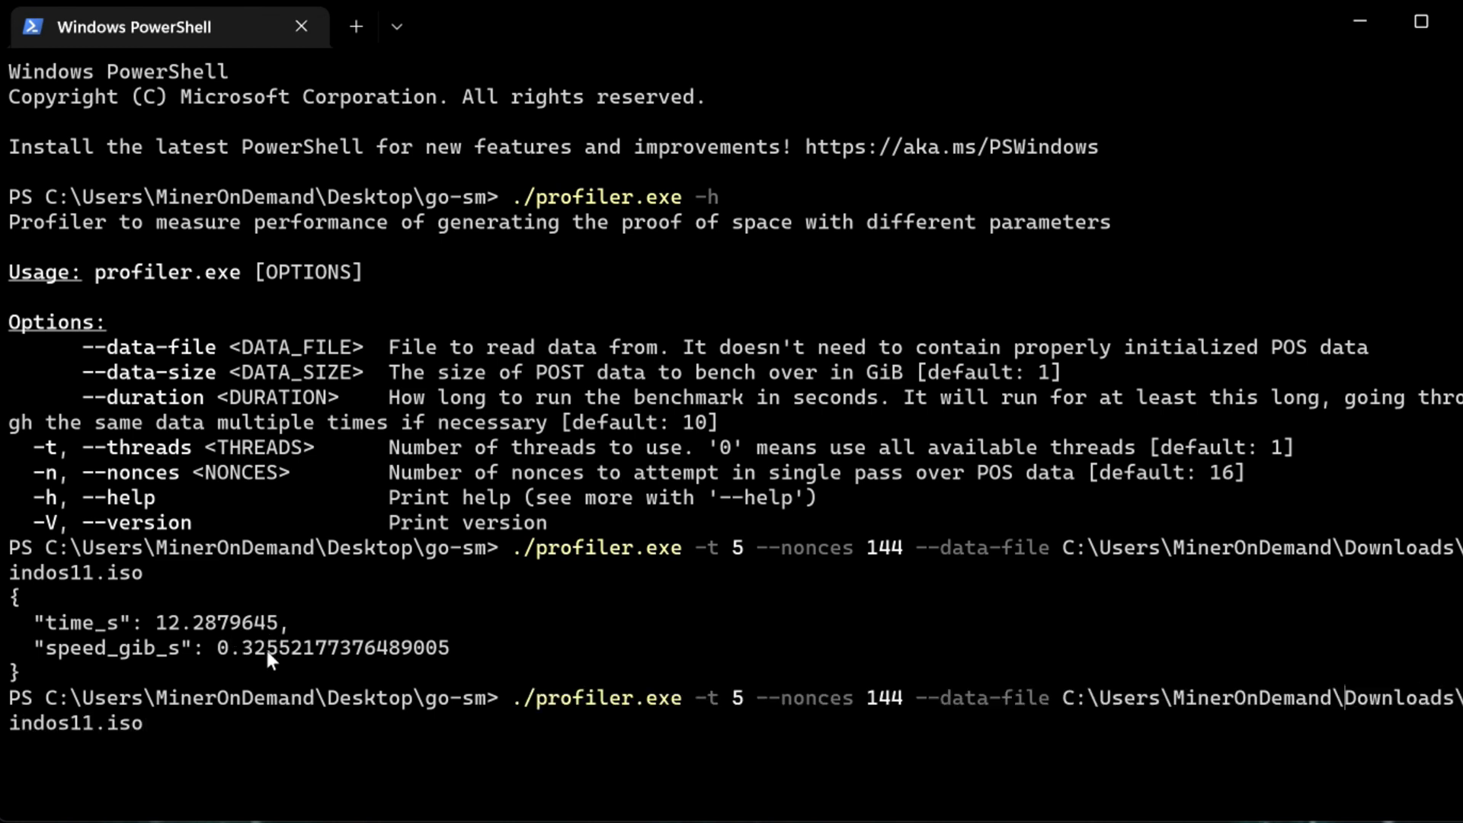
key("Left")
key("Left")
key("Left")
key("Left")
key("Left")
key("Left")
key("Left")
key("Left")
key("Left")
key("Left")
key("Left")
key("Left")
key("Left")
key("Left")
key("Left")
key("Left")
key("Left")
key("Left")
key("Left")
key("Left")
key("Right")
key("BackSpace")
key("BackSpace")
key("BackSpace")
type("288")
key("Return")
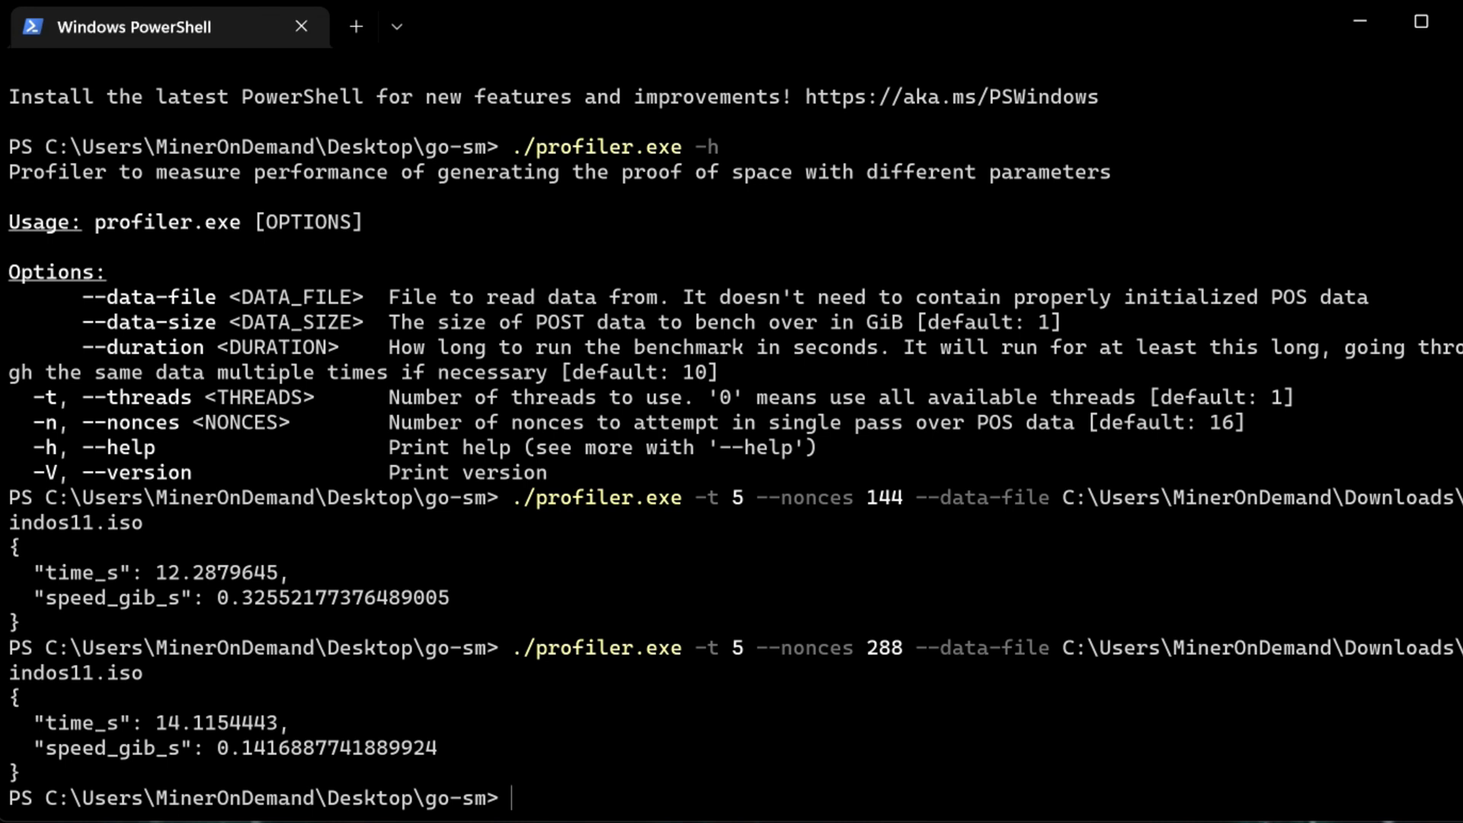
Step: Try to run the benchmark on windos11.iso with 5 threads and 14 nonces
key("Up")
key("Up")
key("Left")
key("Left")
key("Left")
key("Left")
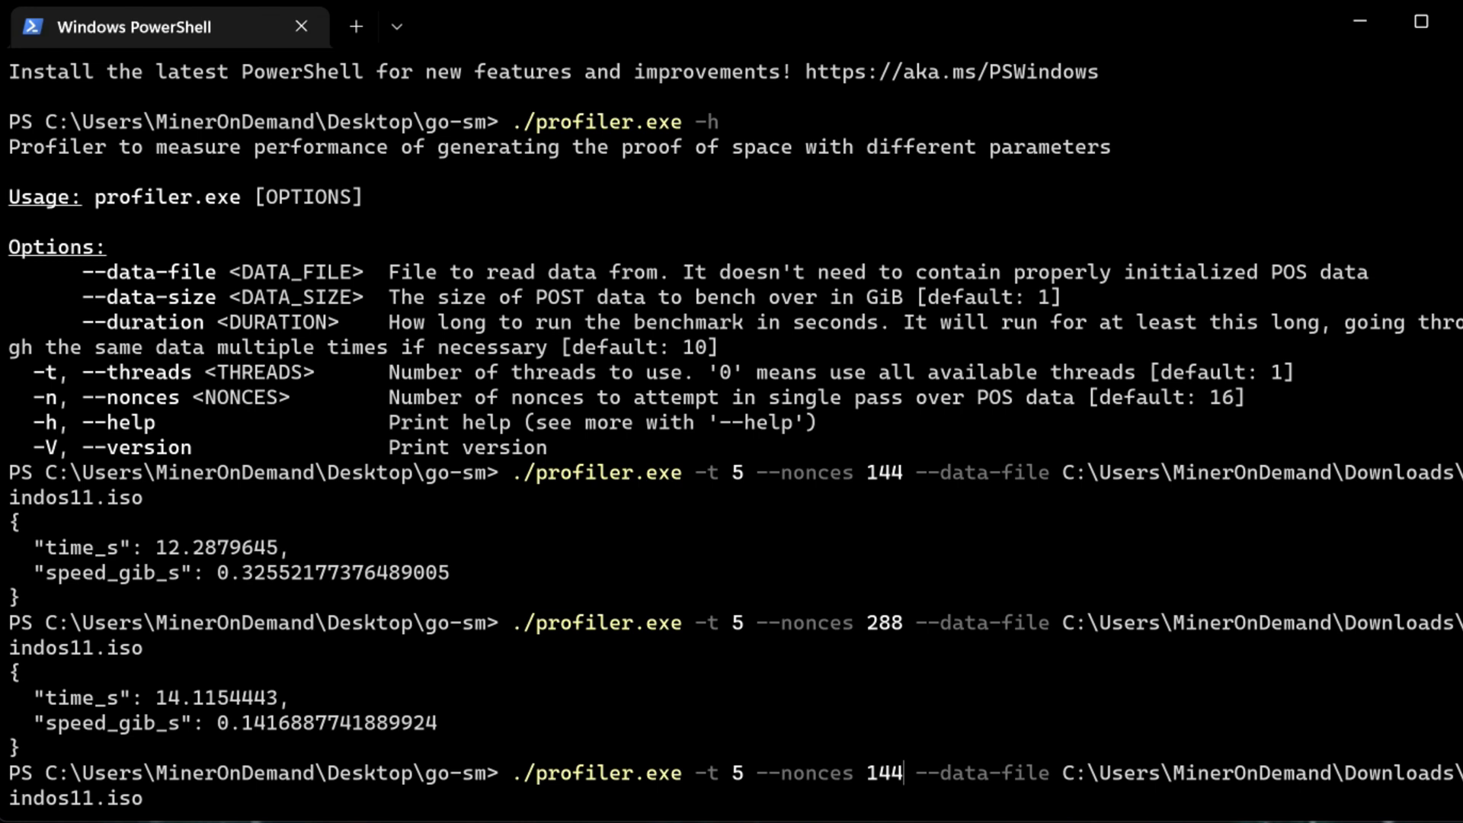
key("BackSpace")
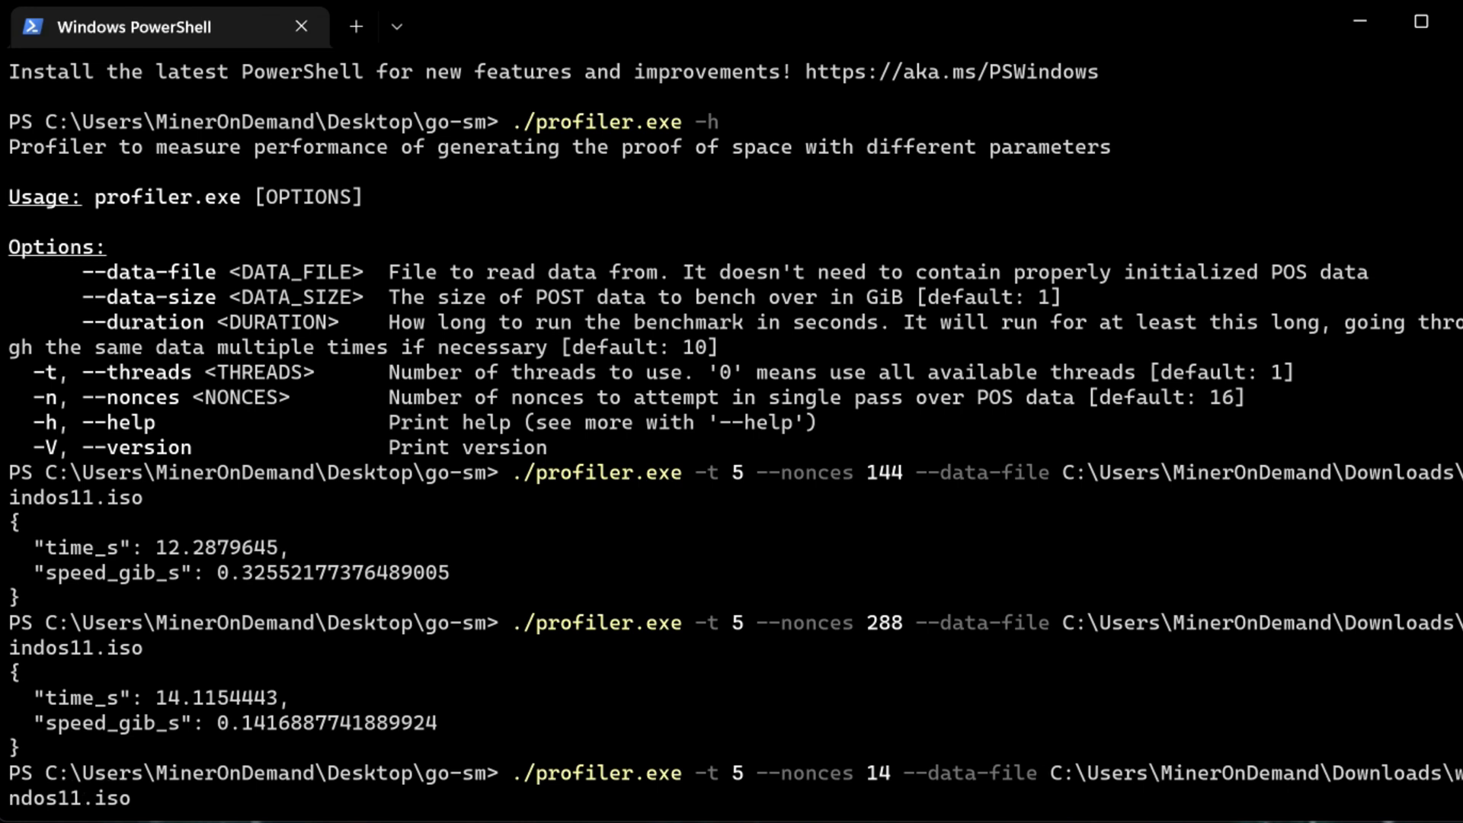
key("Return")
Step: Rerun the benchmark on windos11.iso with 5 threads and nonces set to 16
key("Up")
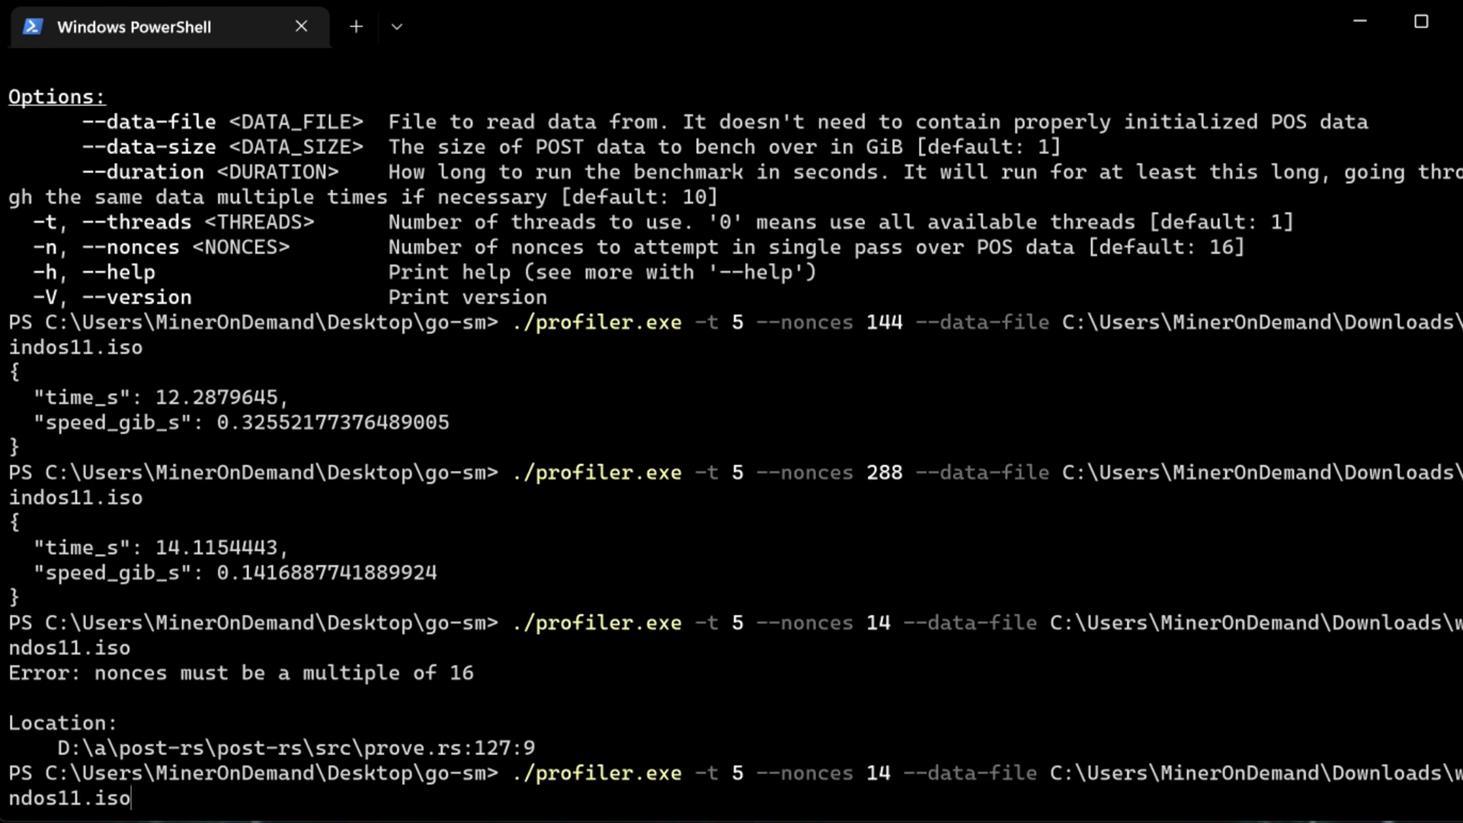
key("Left")
key("Left")
key("Left")
key("Left")
key("Left")
key("Left")
key("Left")
key("Left")
key("Left")
key("Left")
key("Left")
key("Left")
key("Left")
key("Left")
key("Left")
key("Left")
key("Left")
key("Left")
key("Left")
key("Left")
key("Left")
key("Left")
key("Left")
key("Left")
key("Left")
key("Left")
key("Left")
key("Left")
key("Left")
key("Left")
key("Left")
key("Left")
key("Left")
key("Left")
key("Left")
key("Left")
key("Left")
key("Left")
key("Left")
key("Left")
key("BackSpace")
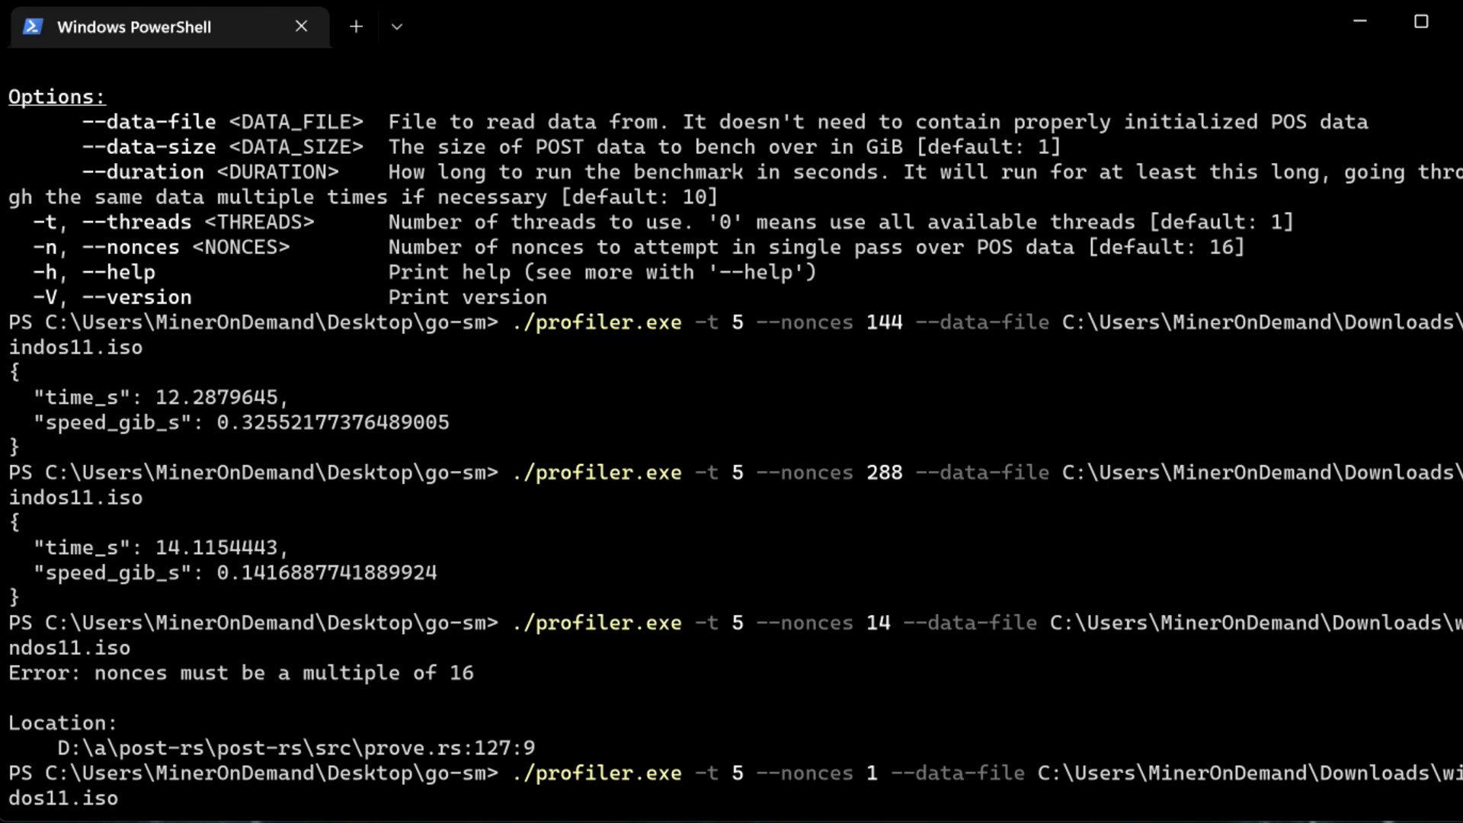
type("6")
key("Return")
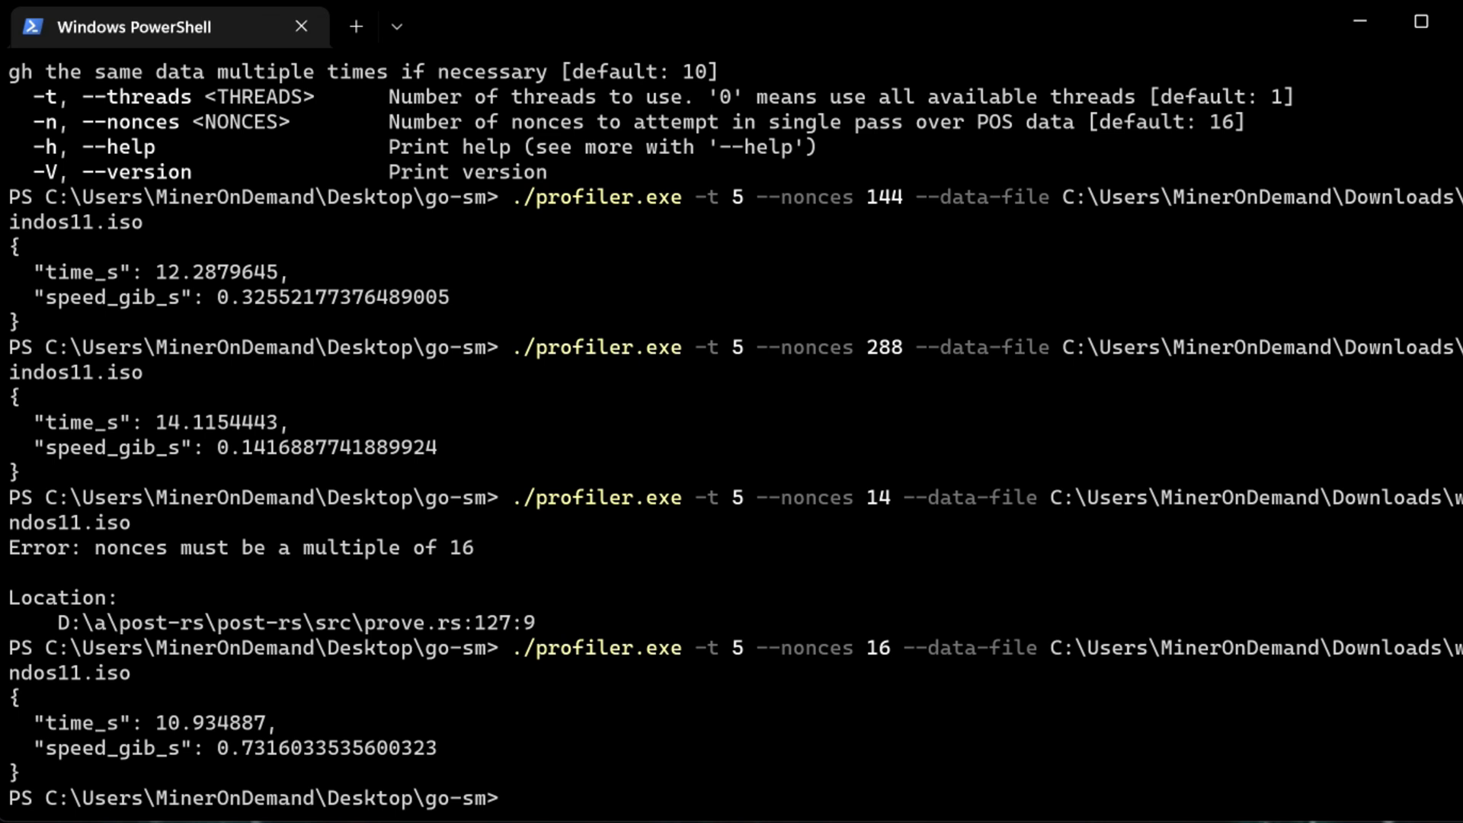
Step: Display the profiler.exe help text again with the -h option
key("Up")
key("Up")
key("Up")
key("Down")
type("\\")
key("BackSpace")
key("Return")
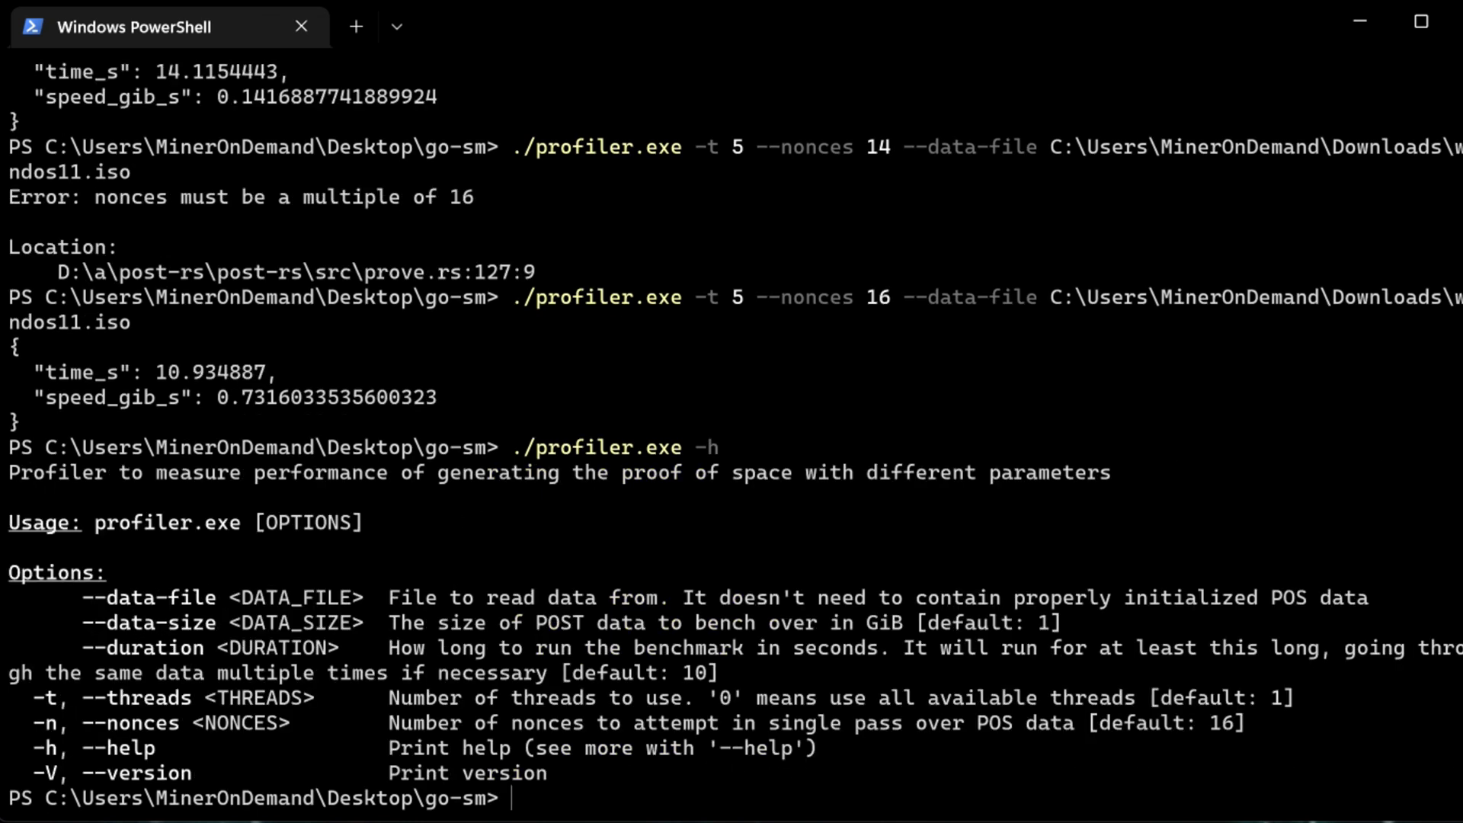